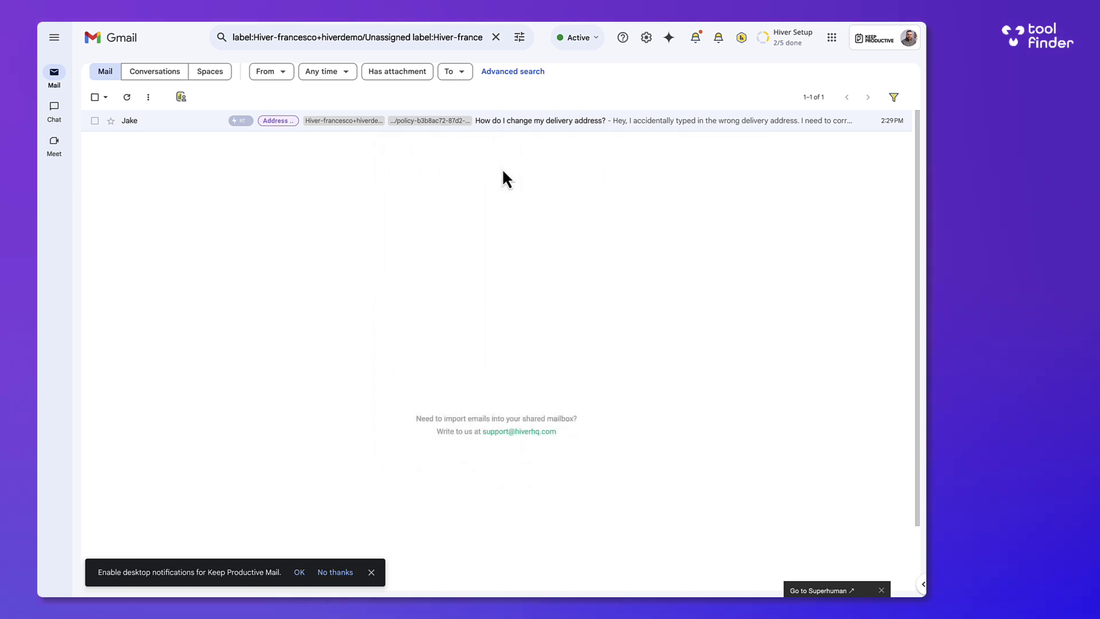
Open the delivery address change email, then filter Tool Finder to Note-Taking tools.
click(518, 124)
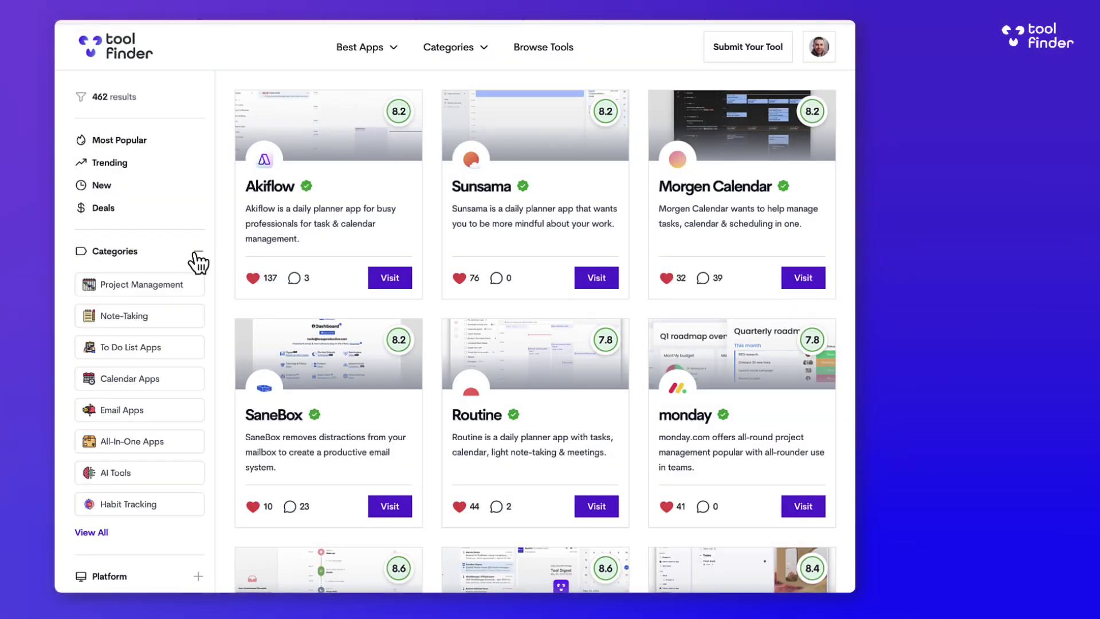
click(161, 313)
click(197, 252)
Limit the note-taking results to iOS apps and open the Obsidian tool page.
click(198, 294)
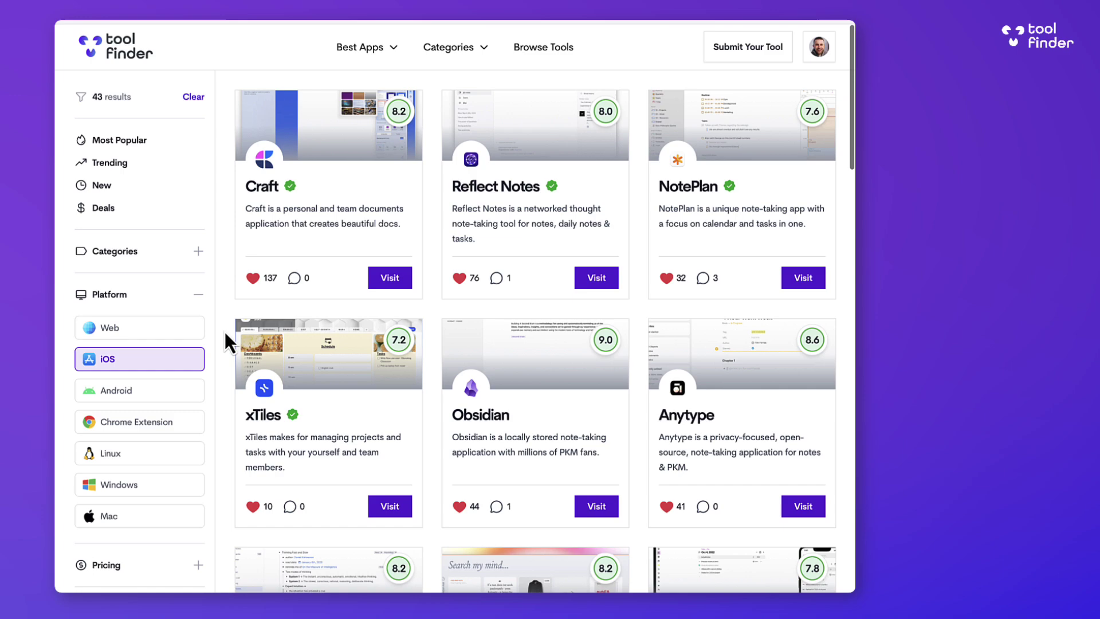
click(172, 367)
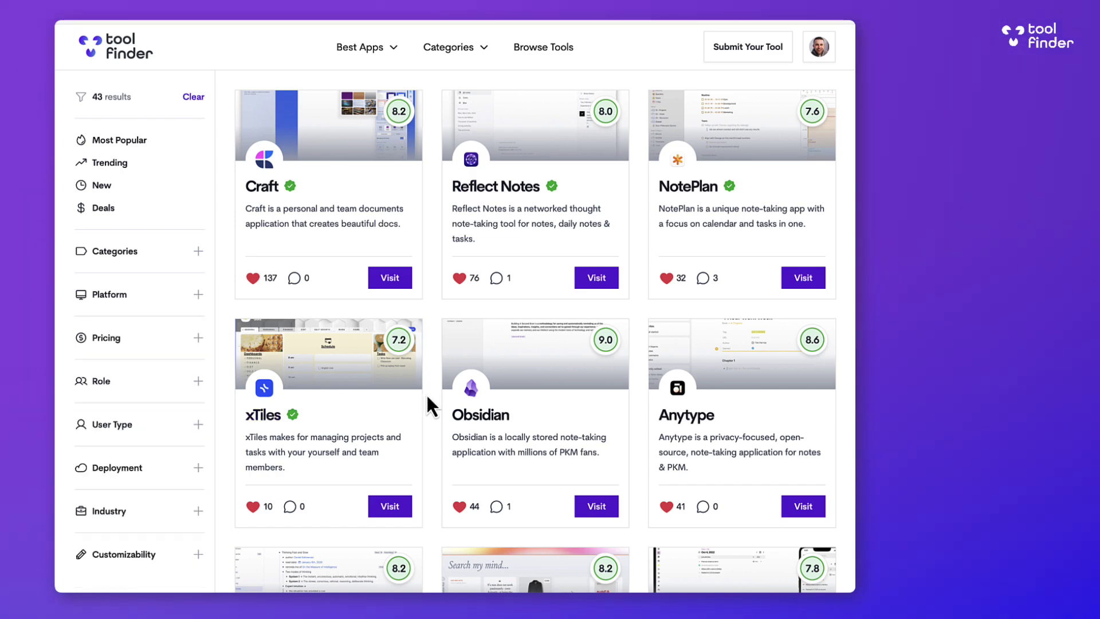
click(536, 392)
Close the browser extensions list and review the Hiver sidebar for the delivery-address email.
scroll(665, 407, down, 10)
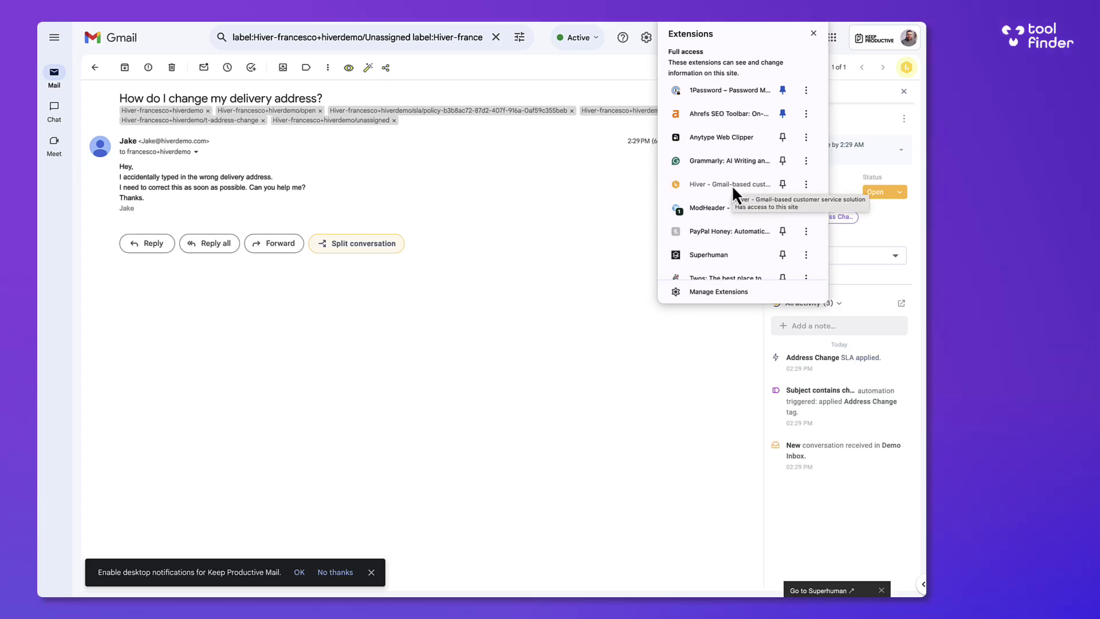
click(599, 193)
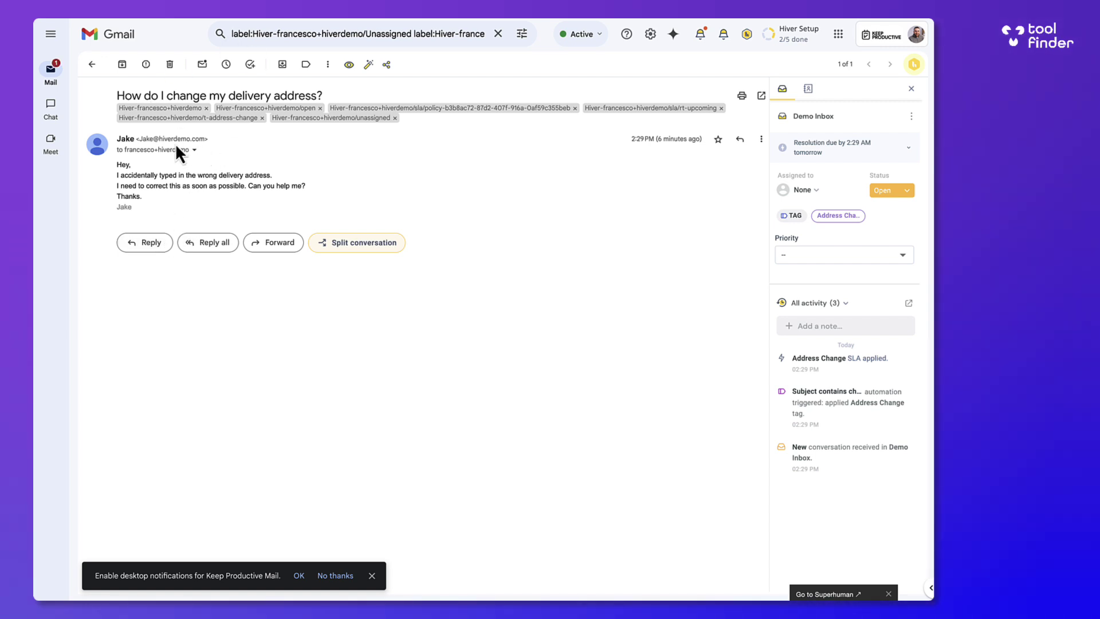
mouse_move(51, 72)
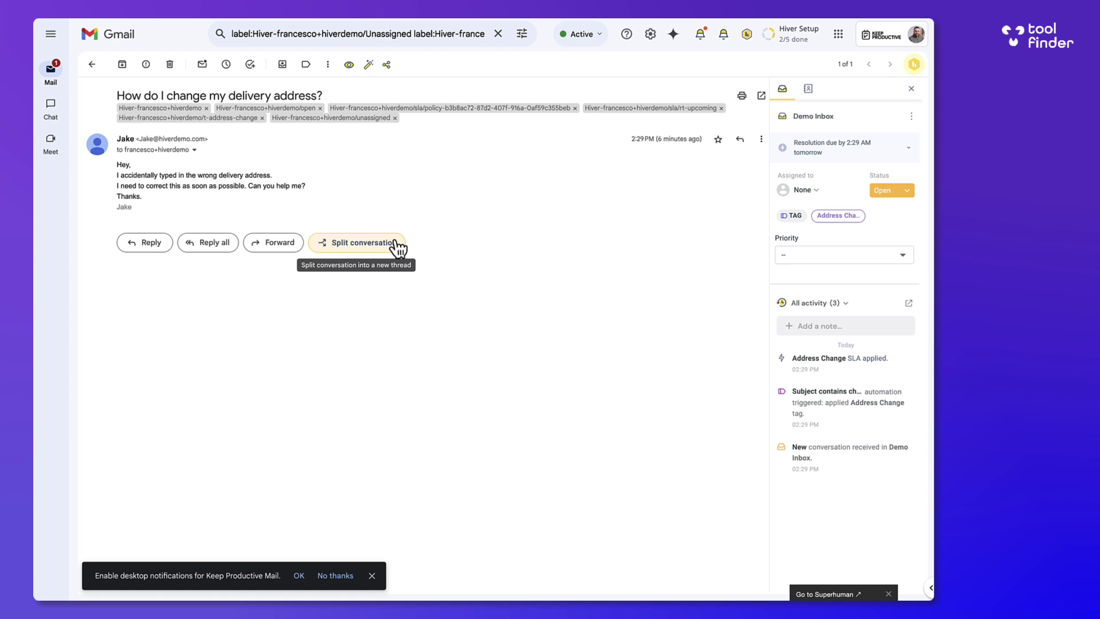
Assign the delivery-address conversation to Me from the Assign To dropdown.
click(810, 194)
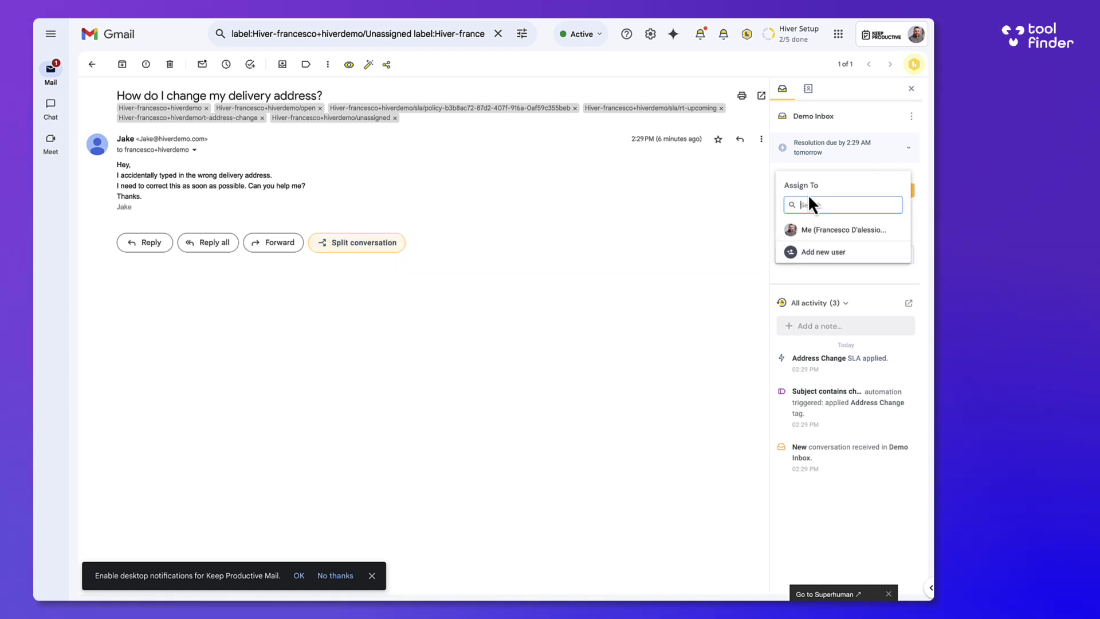
click(820, 232)
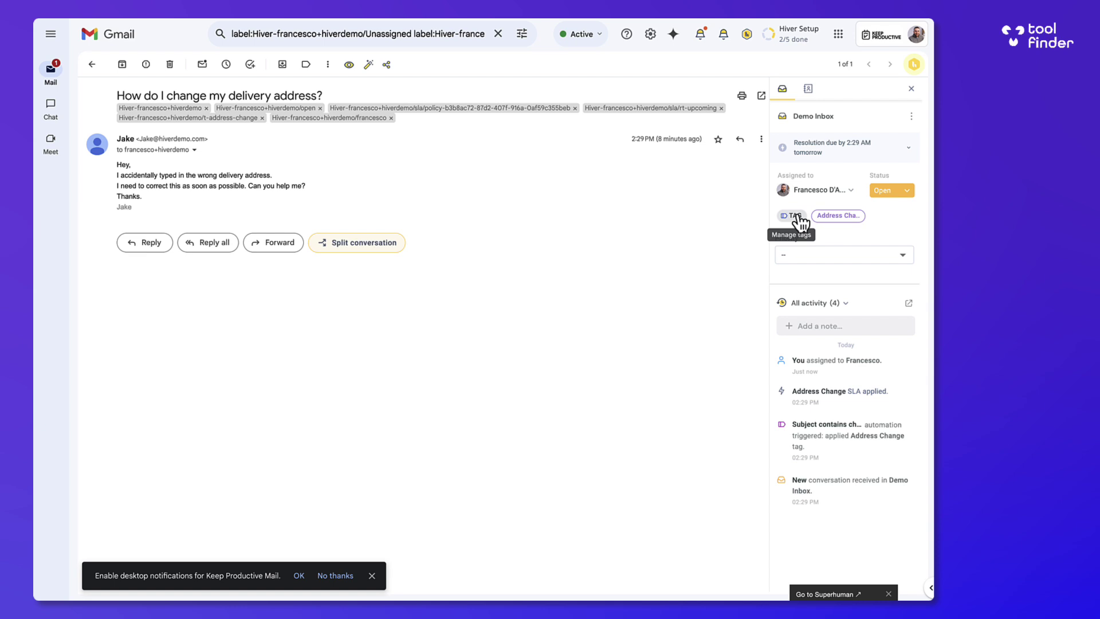
Leave status unchanged and swap the Address Change tag for Damaged in Manage tags.
click(906, 192)
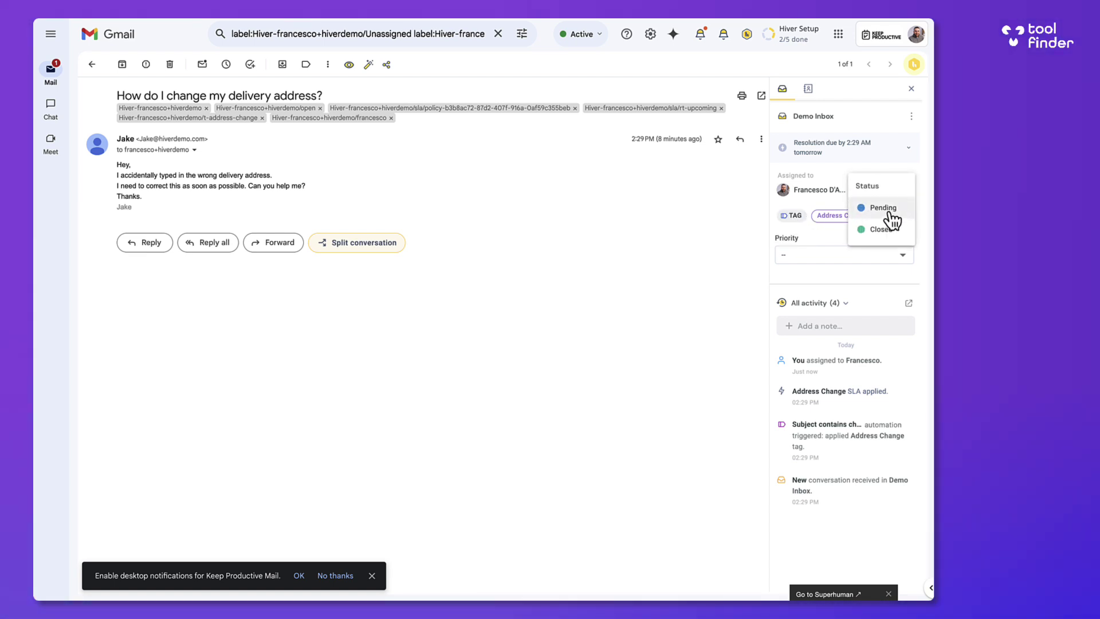
click(752, 218)
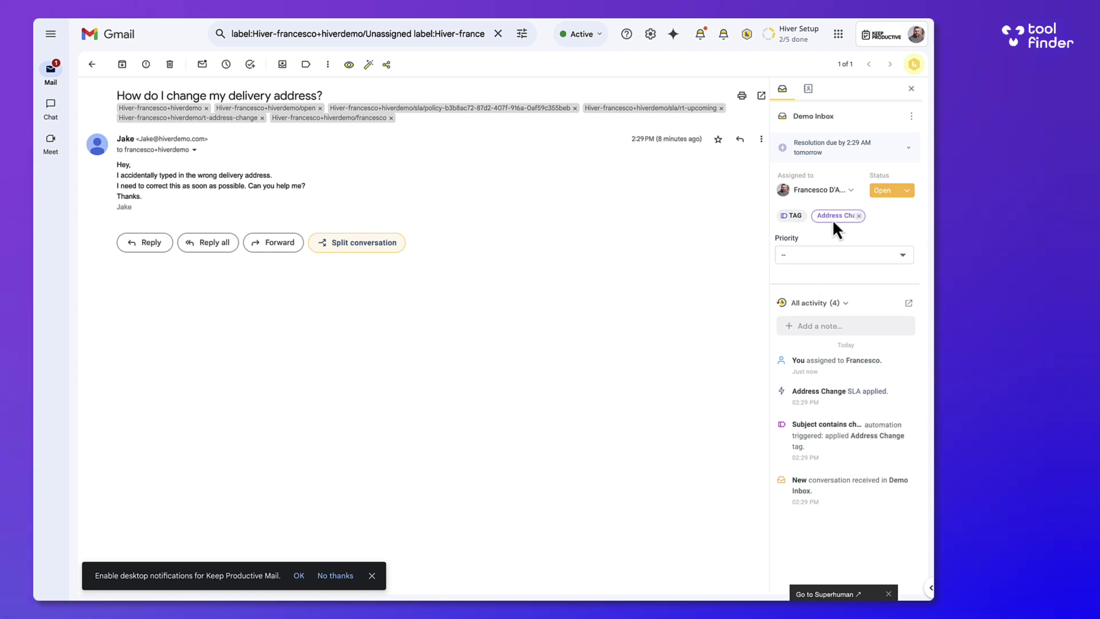
click(792, 215)
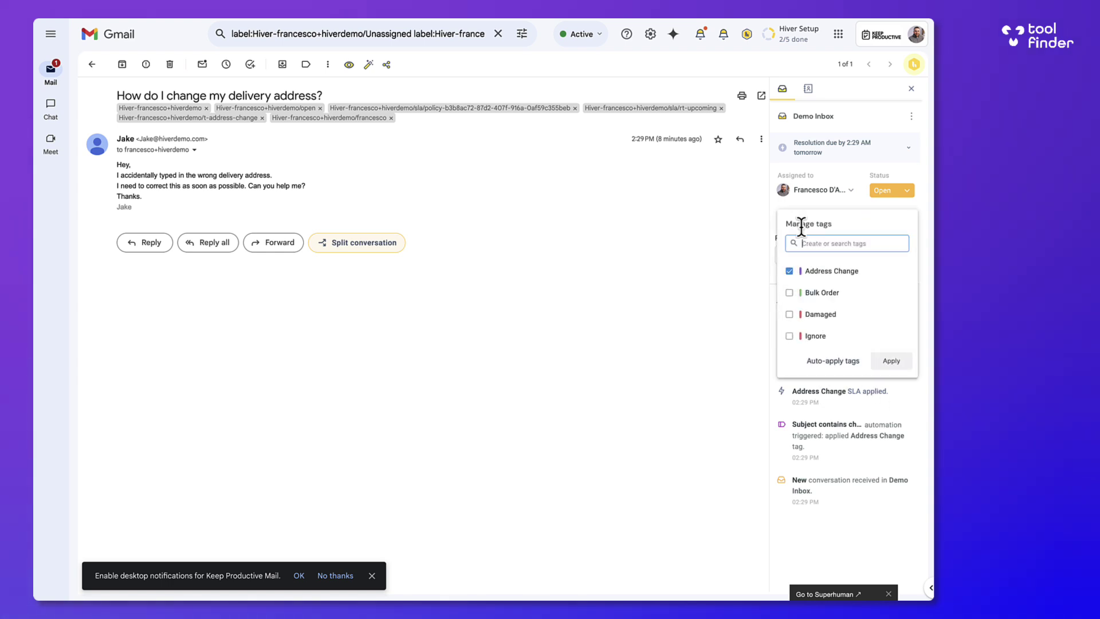
click(818, 314)
click(822, 270)
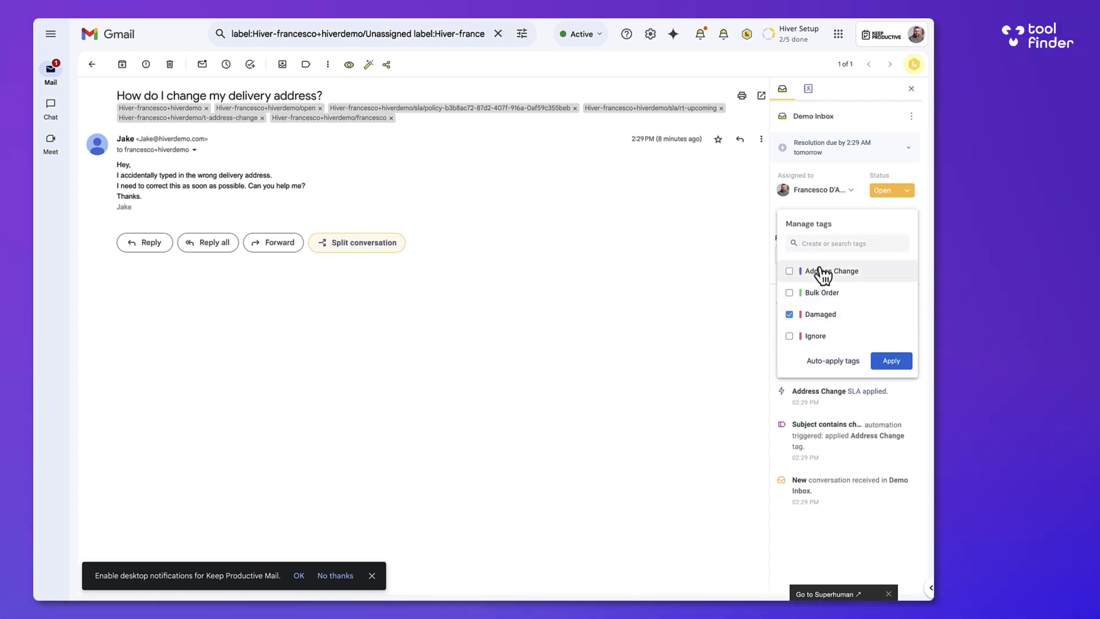
click(891, 360)
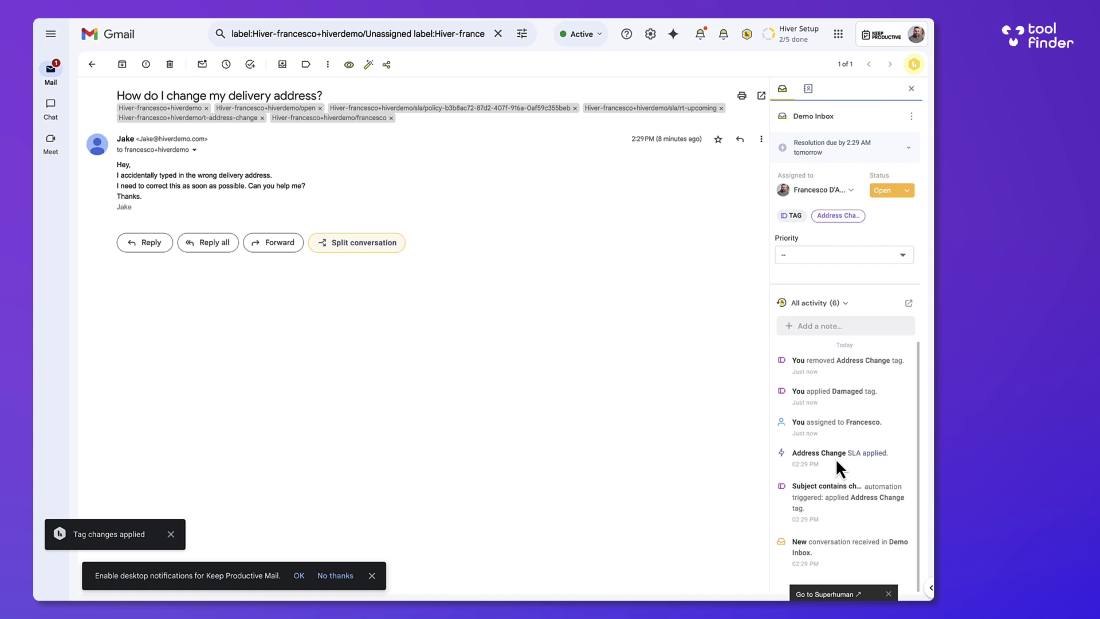
click(835, 303)
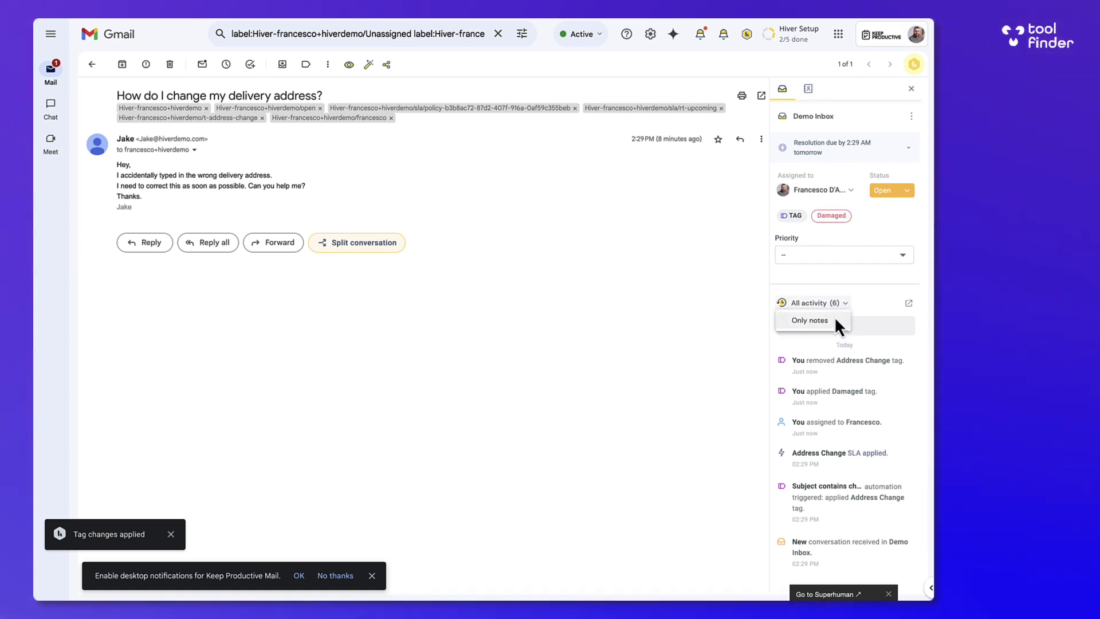
click(843, 334)
text(@all)
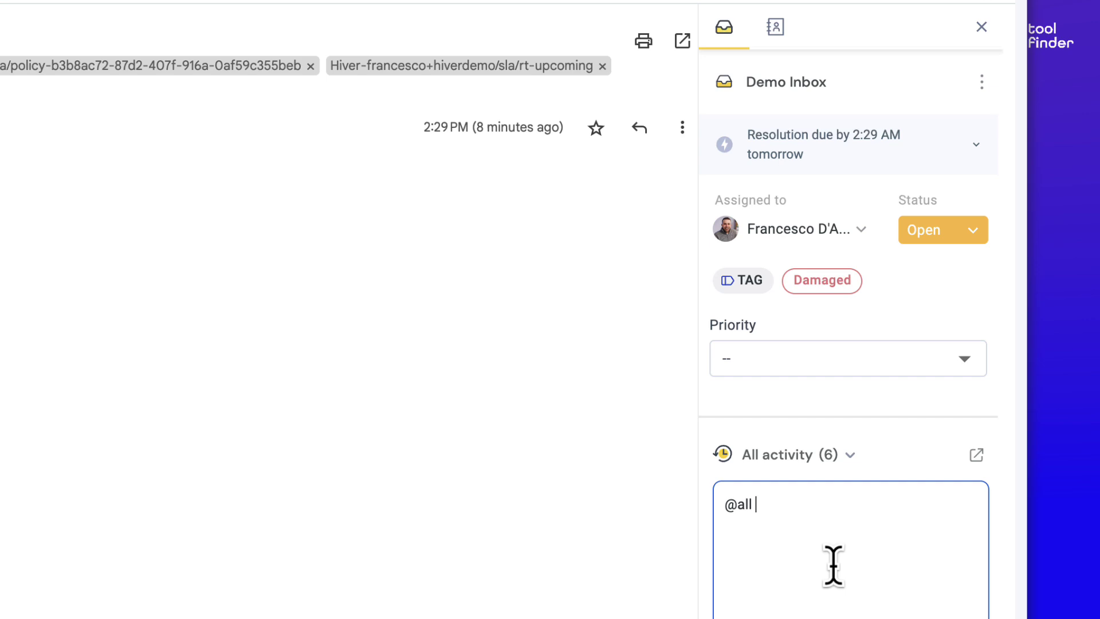
text( Leave note.)
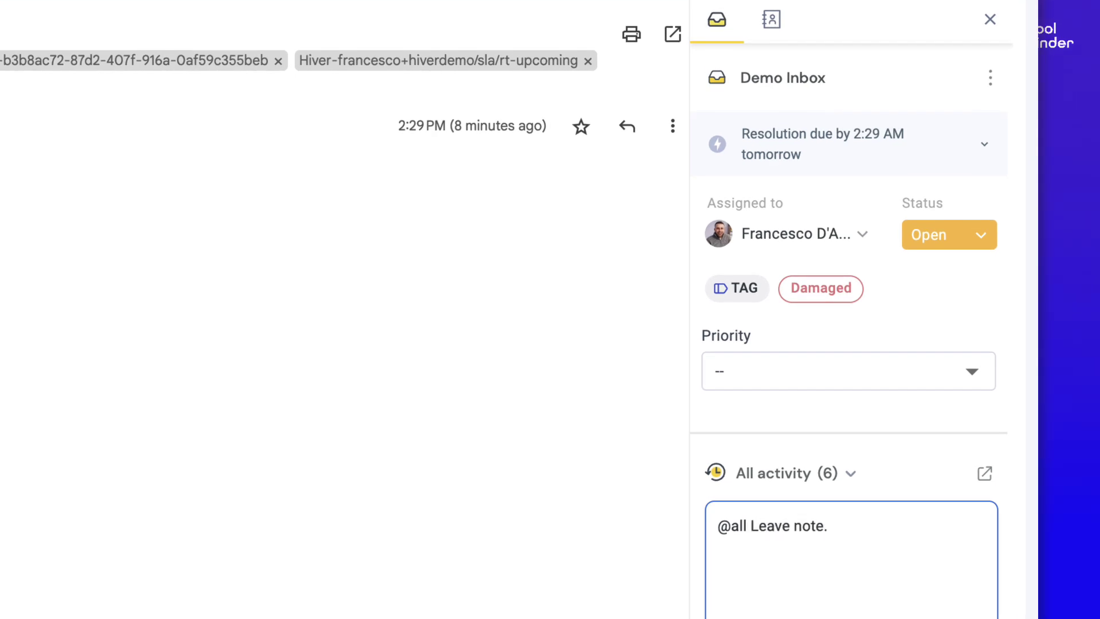
key(Return)
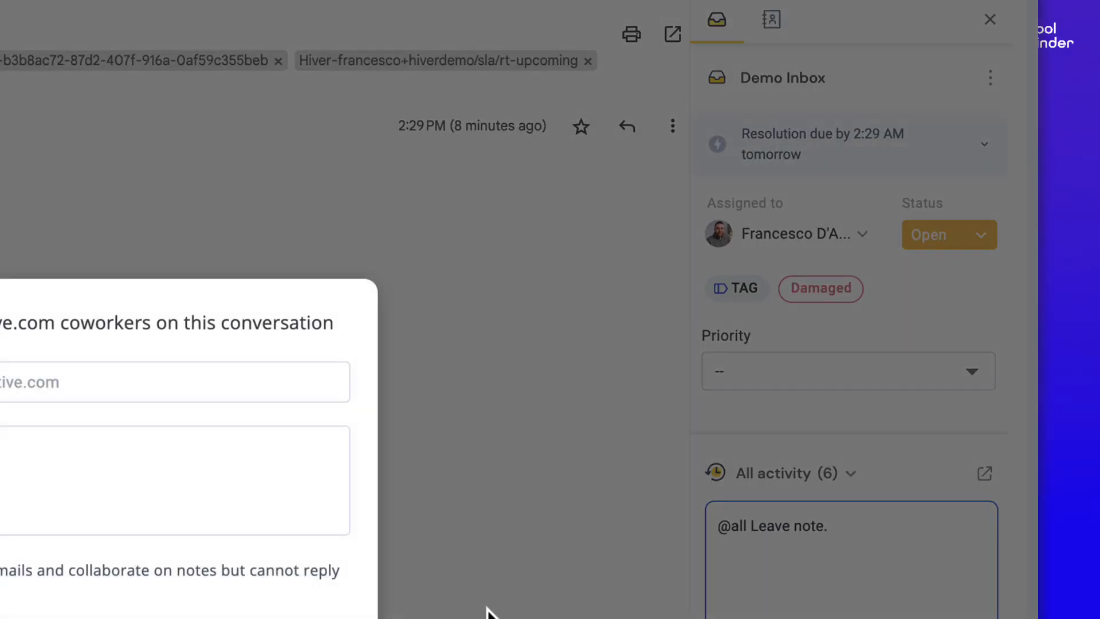
key(Escape)
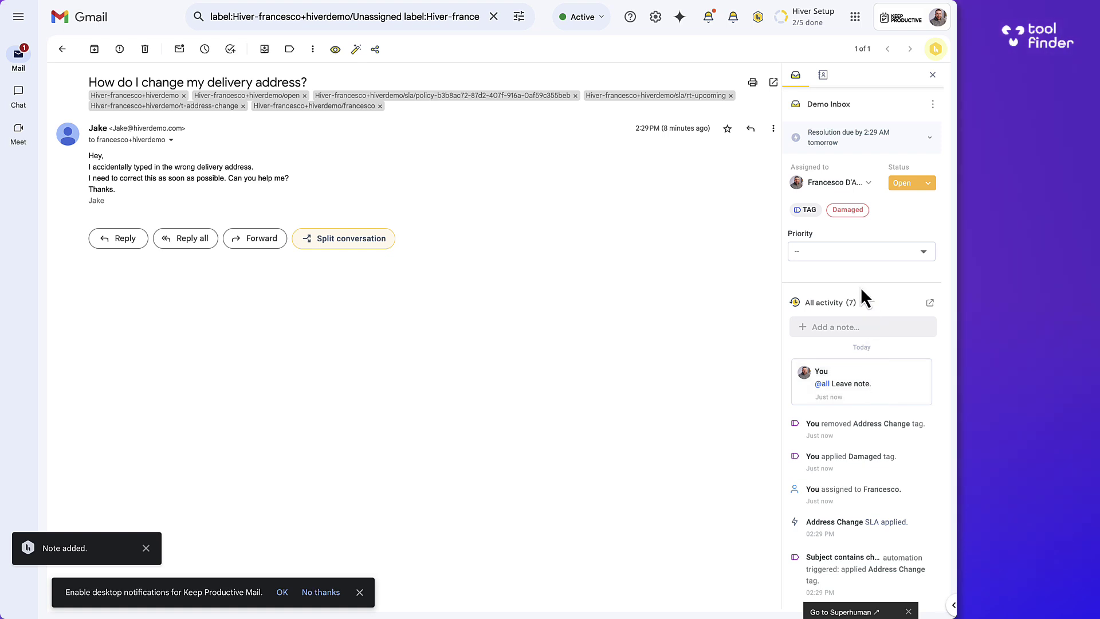
Set the conversation priority to High and review the SLA Resolution details.
click(890, 253)
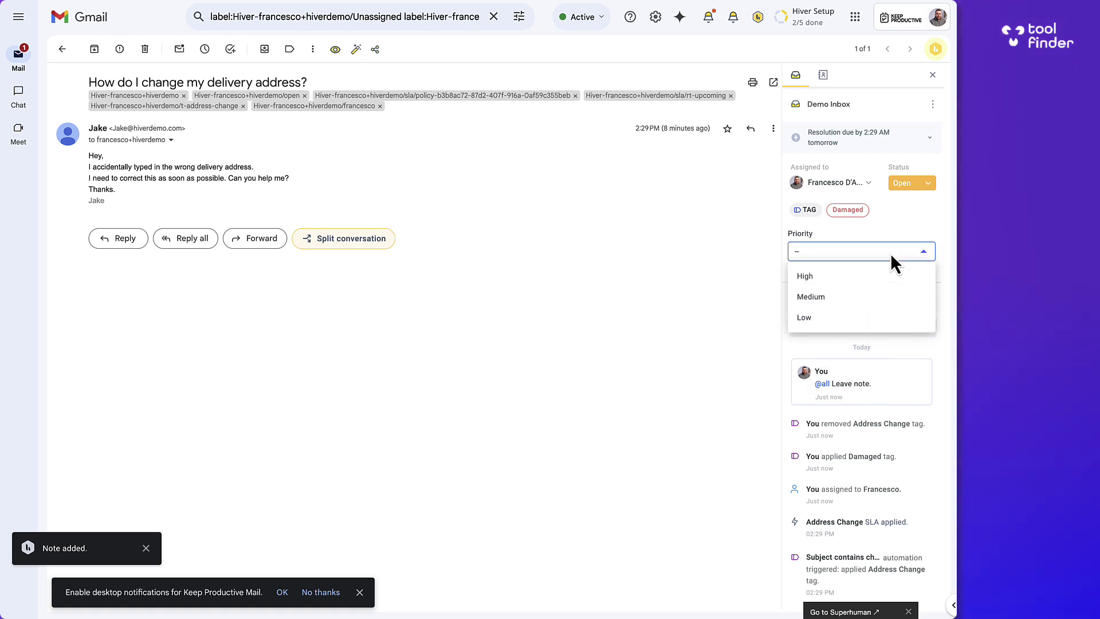
click(853, 279)
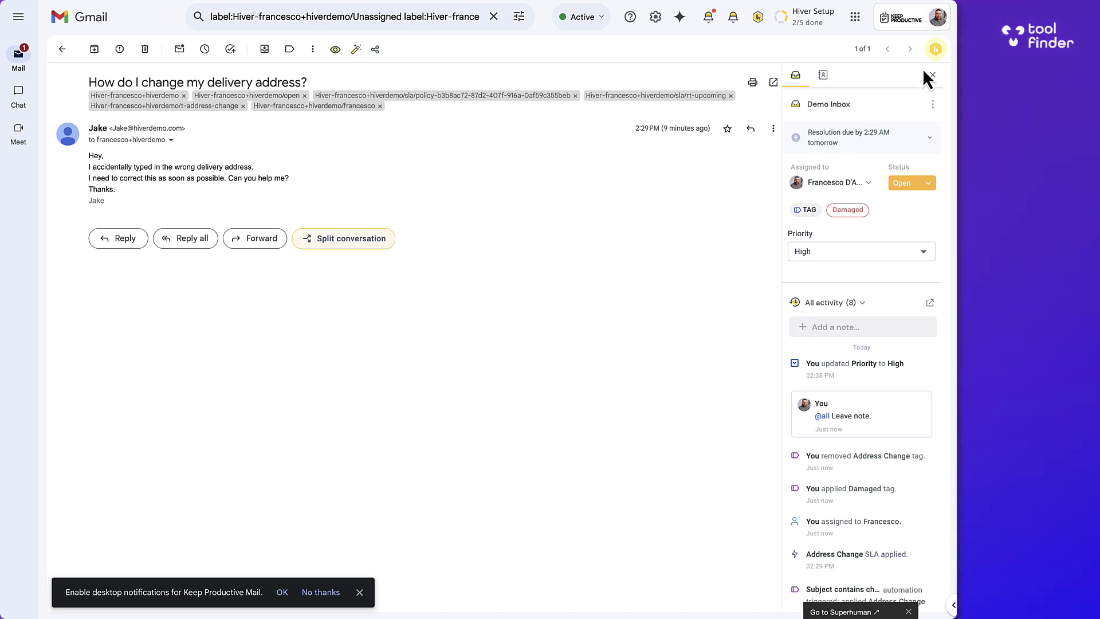
click(929, 139)
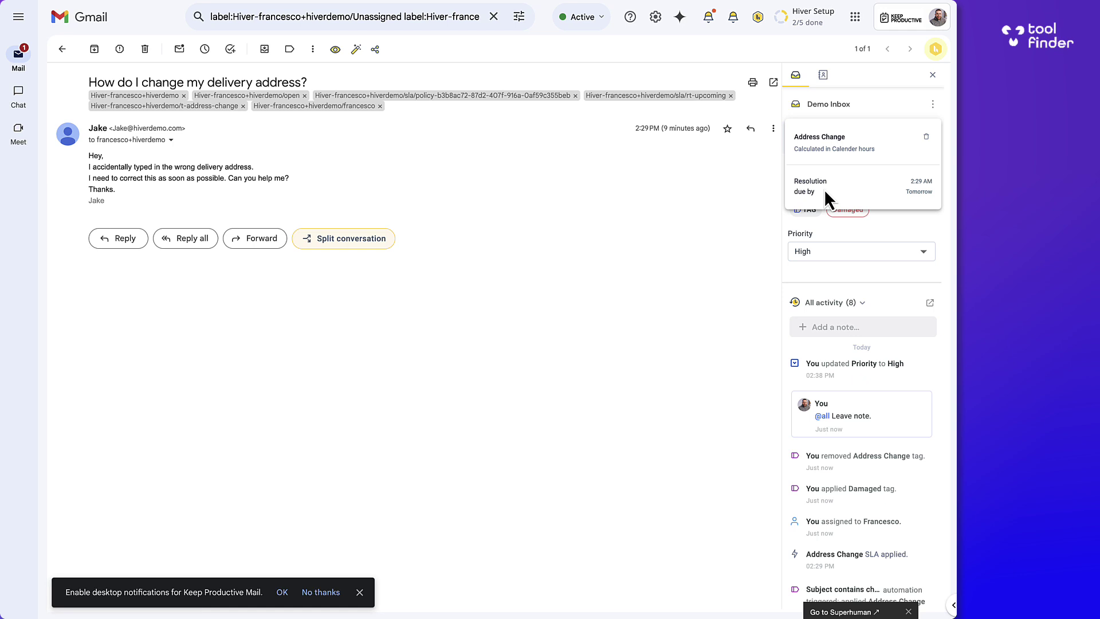
click(704, 205)
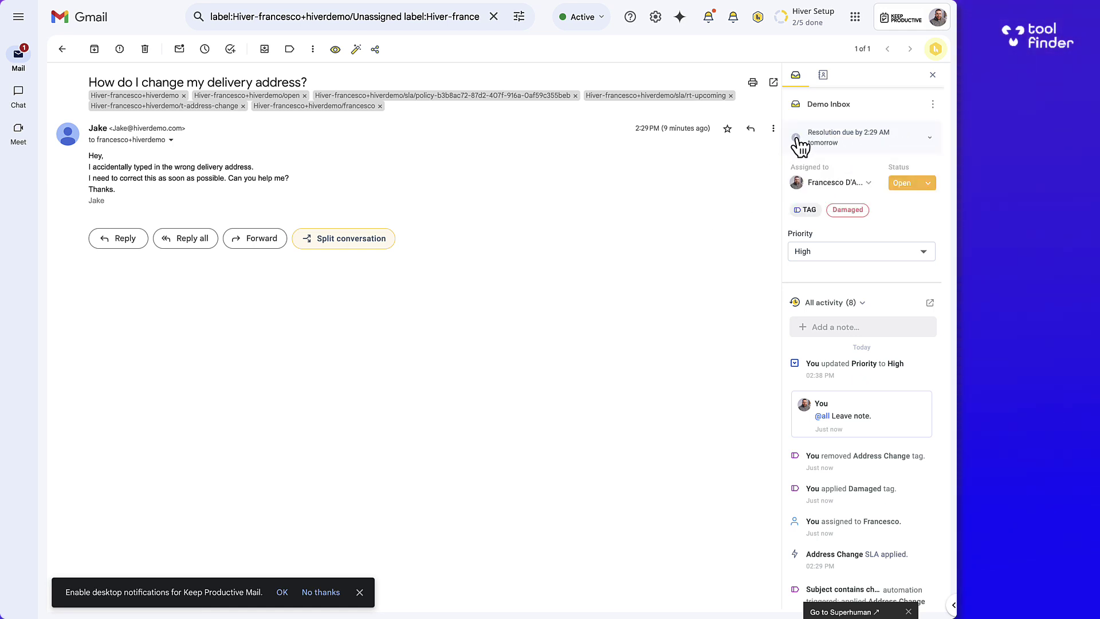
click(932, 104)
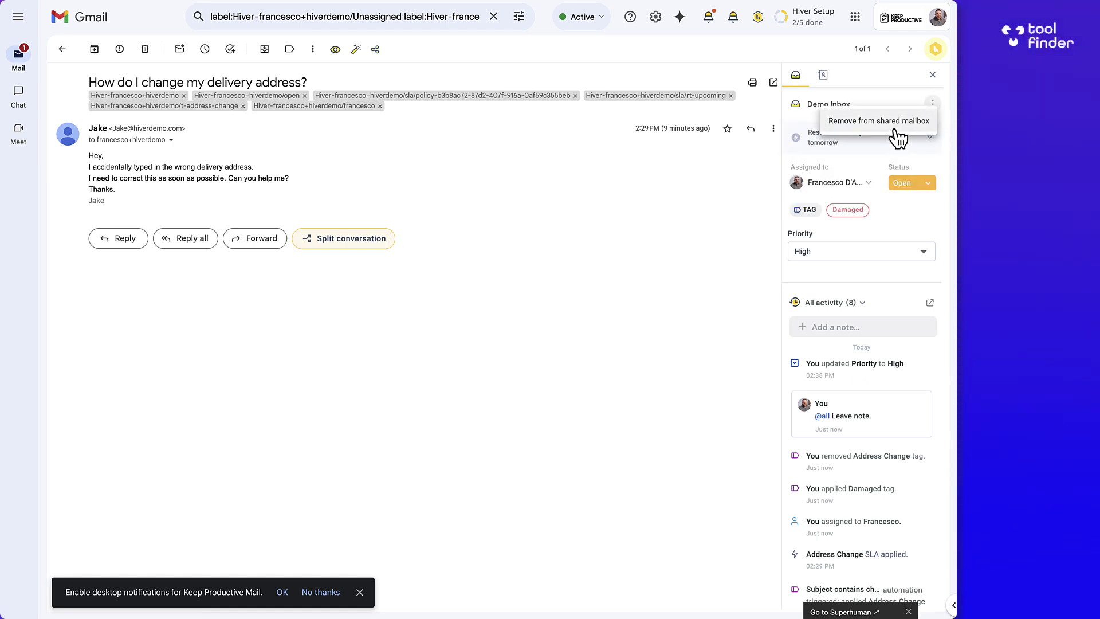
Open 'Bulk Order of coffee mugs' from the sender domain's recent conversations, dismissing the tasks tip.
click(823, 76)
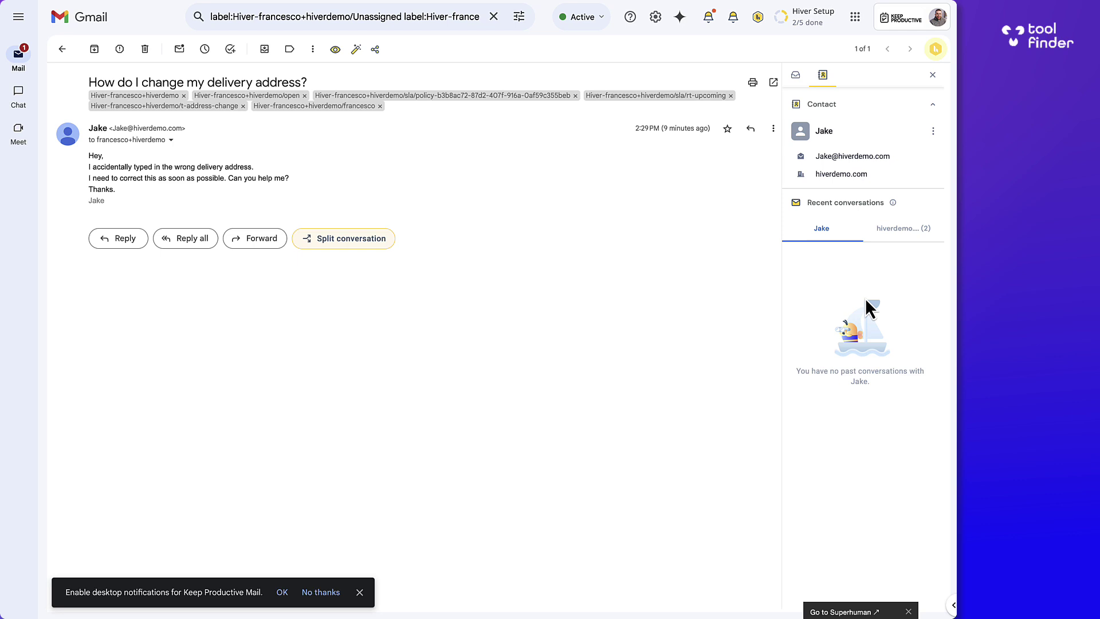
click(897, 238)
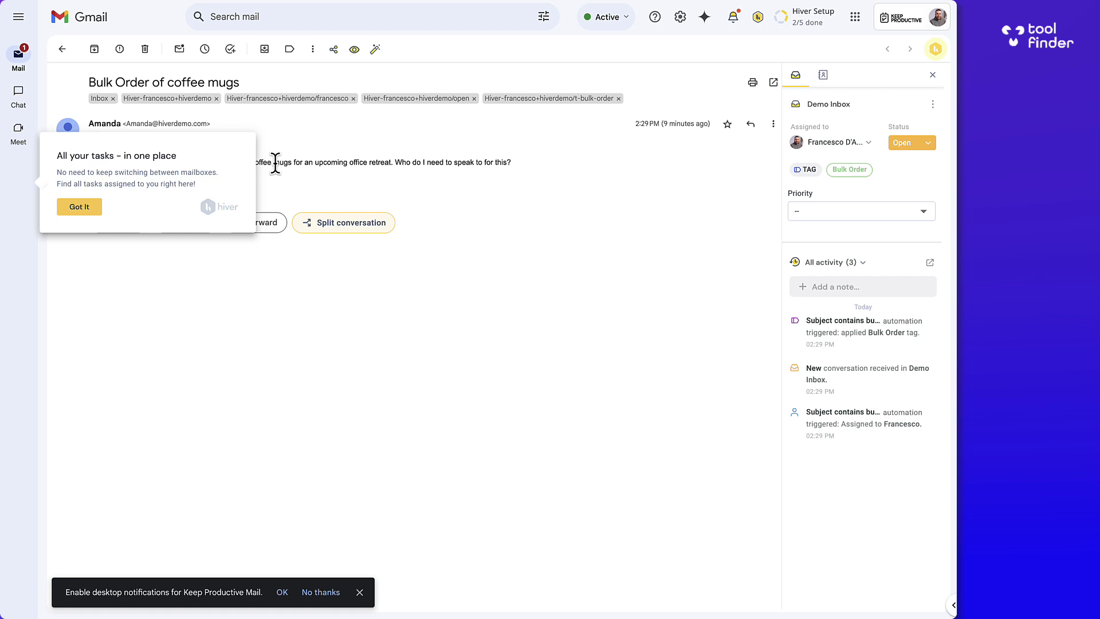
click(80, 208)
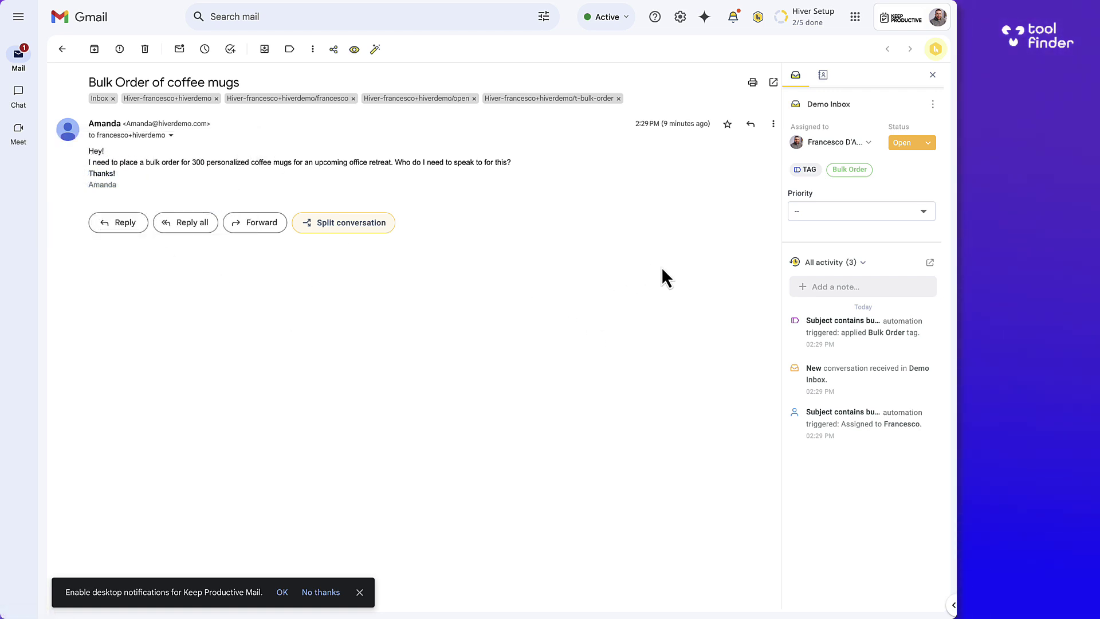
click(823, 75)
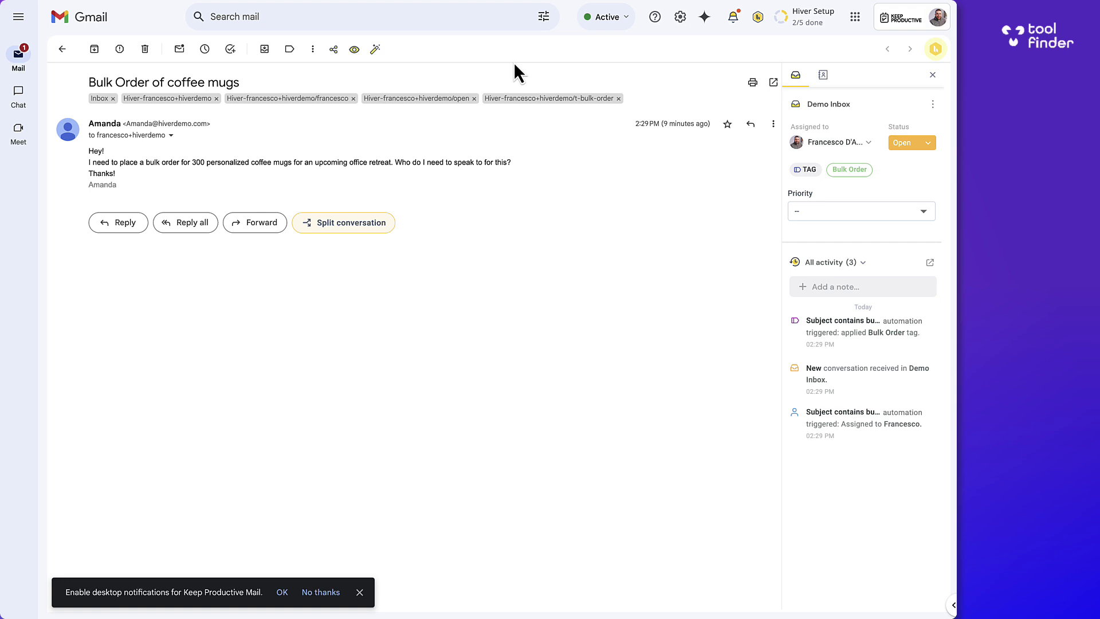
click(334, 51)
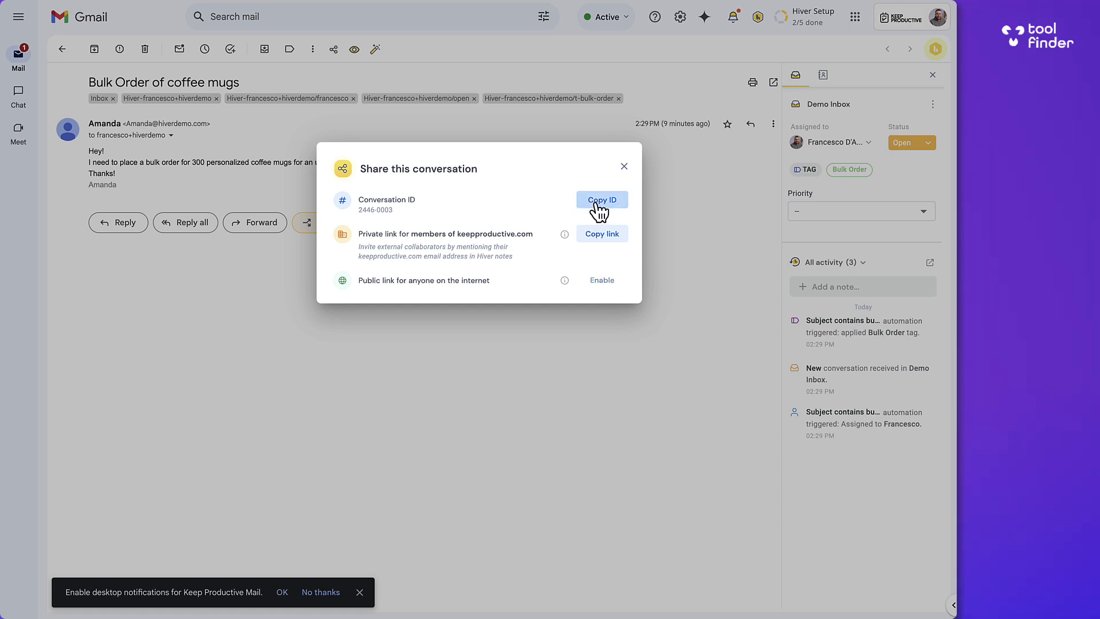
click(625, 168)
Reply to the Bulk Order email and insert conversation ID 2446-0003 into the body.
click(124, 224)
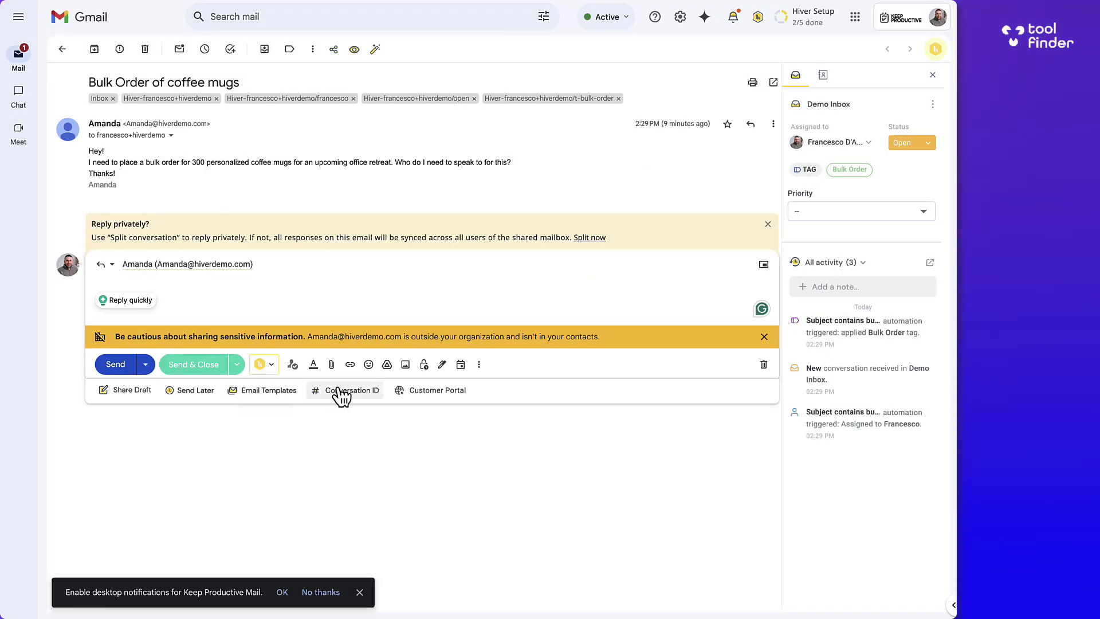
click(342, 392)
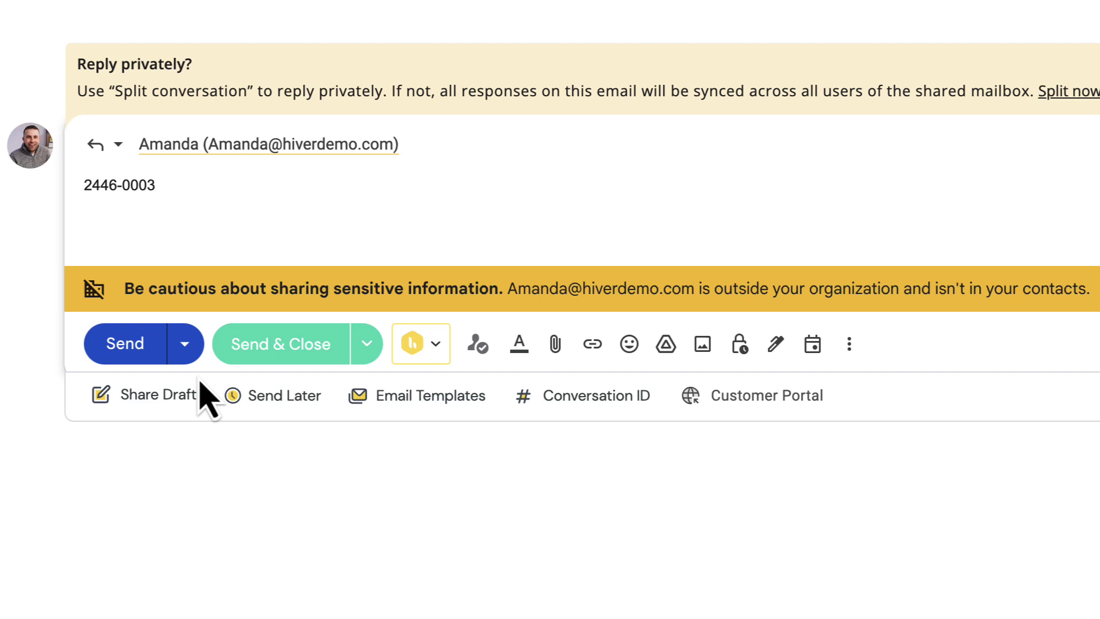
Share the reply as a Shared Draft, then reopen it and place the cursor on a new line.
click(150, 398)
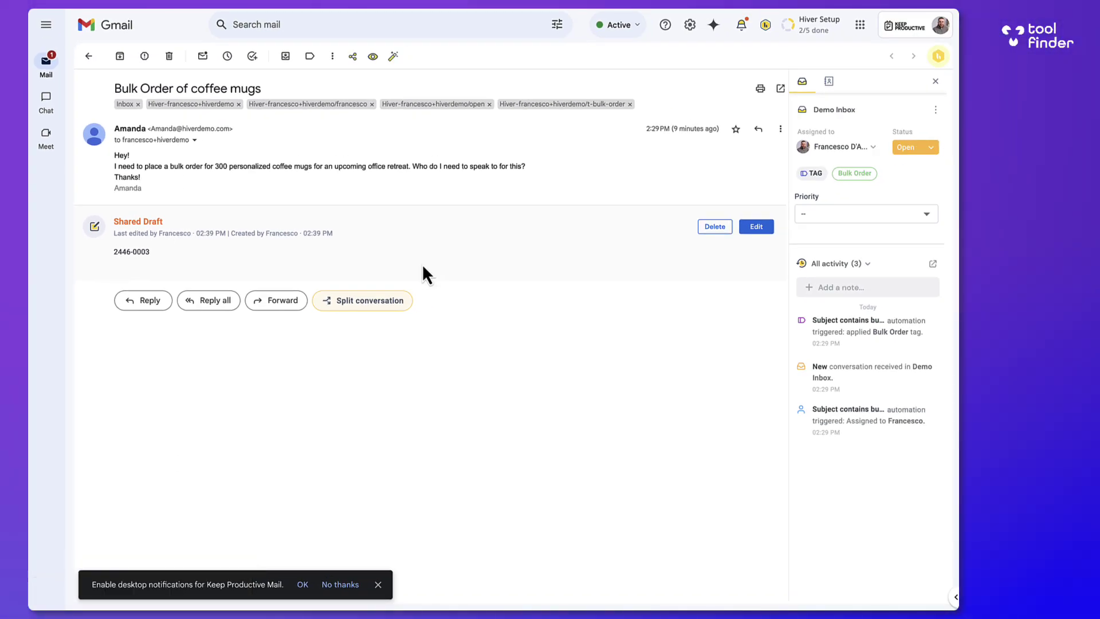
click(756, 226)
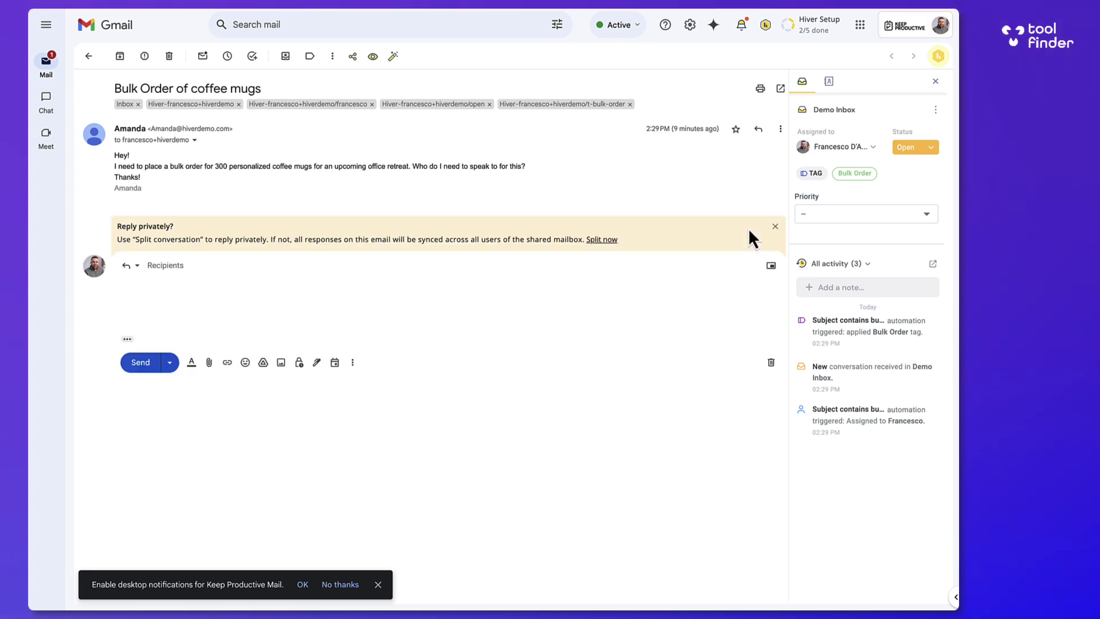
click(302, 307)
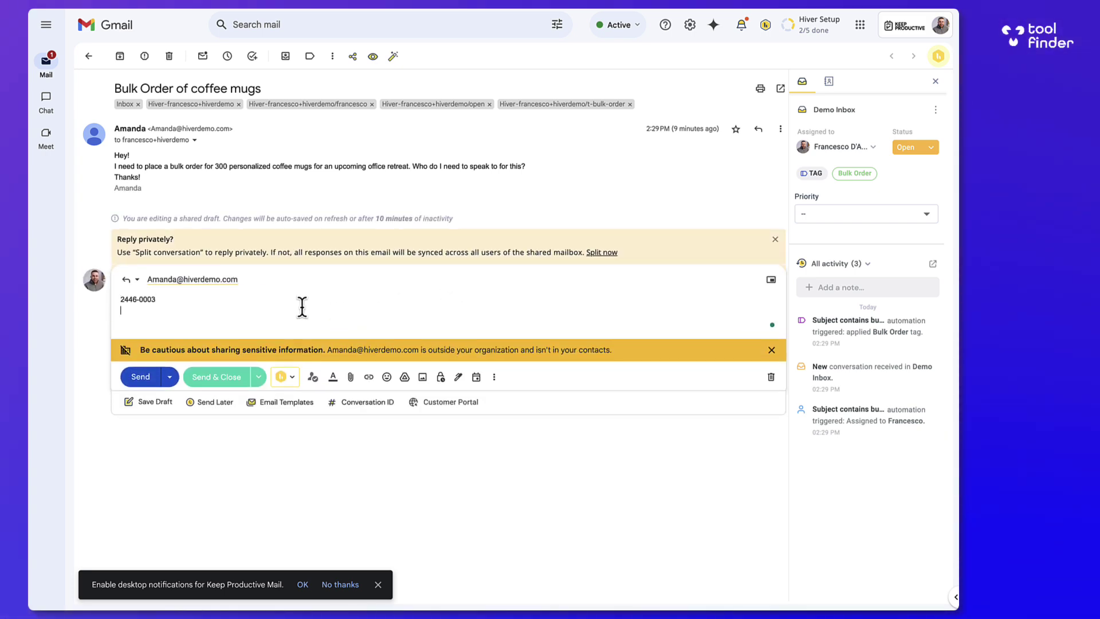
Go to the full Email Templates manager, abandoning a new folder form.
click(280, 402)
click(334, 295)
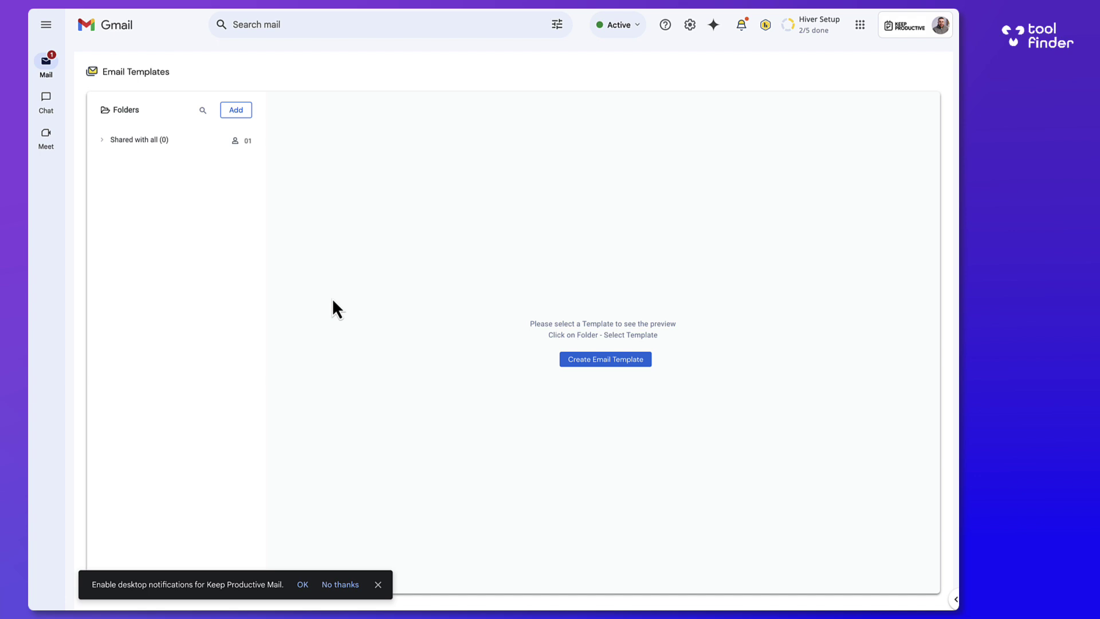
click(235, 110)
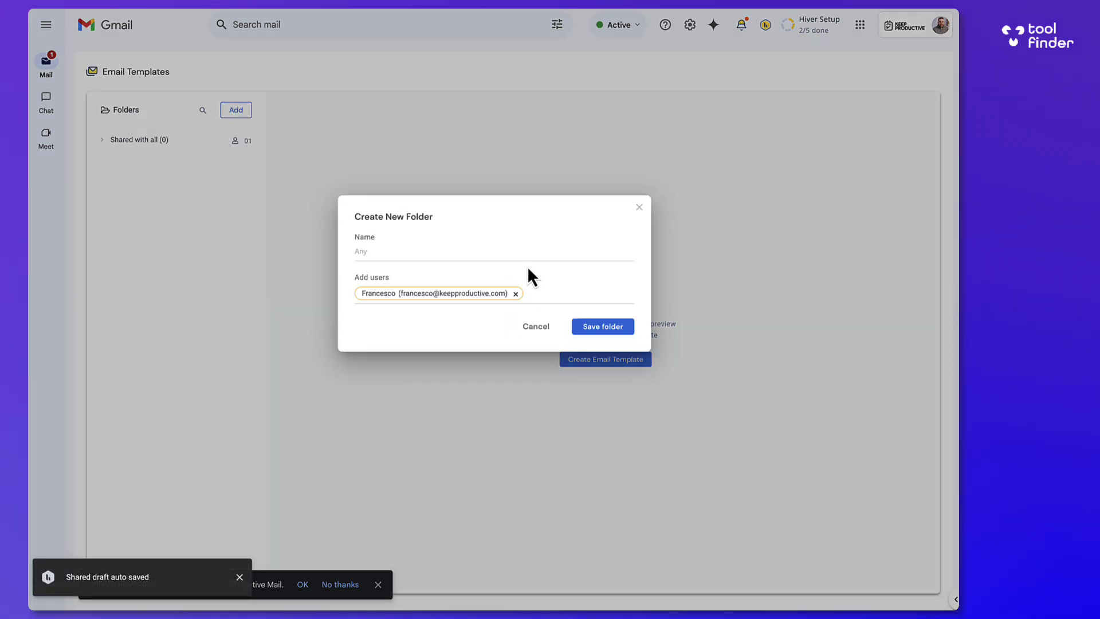
click(544, 326)
Create template 'Demo' with content 'Demo V2' in the Shared with all folder and save it.
click(606, 359)
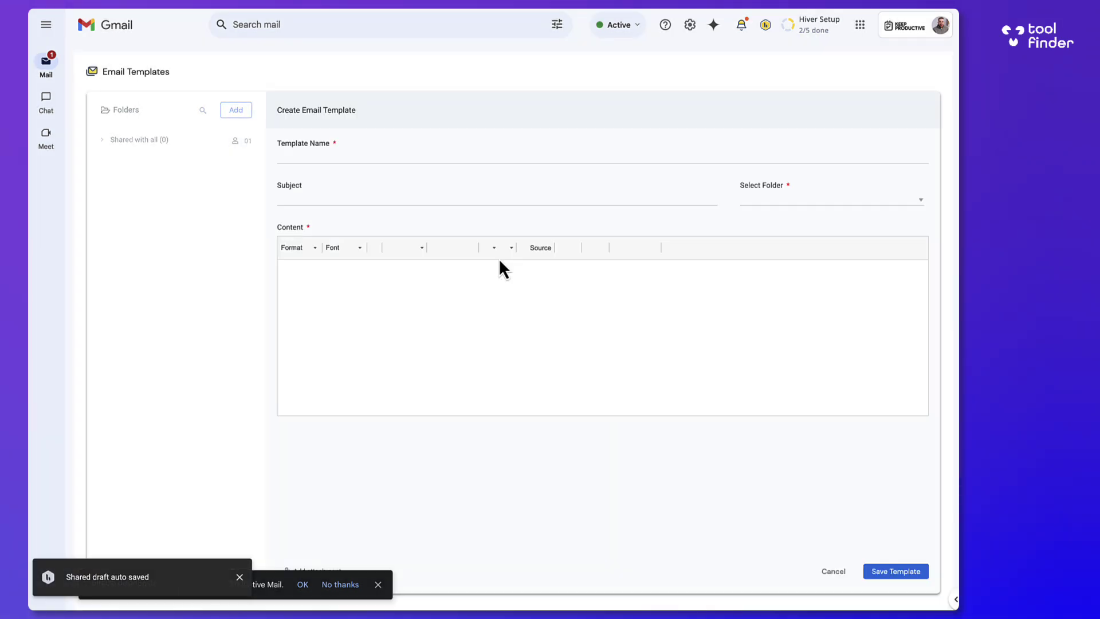
click(369, 152)
click(355, 277)
text(He)
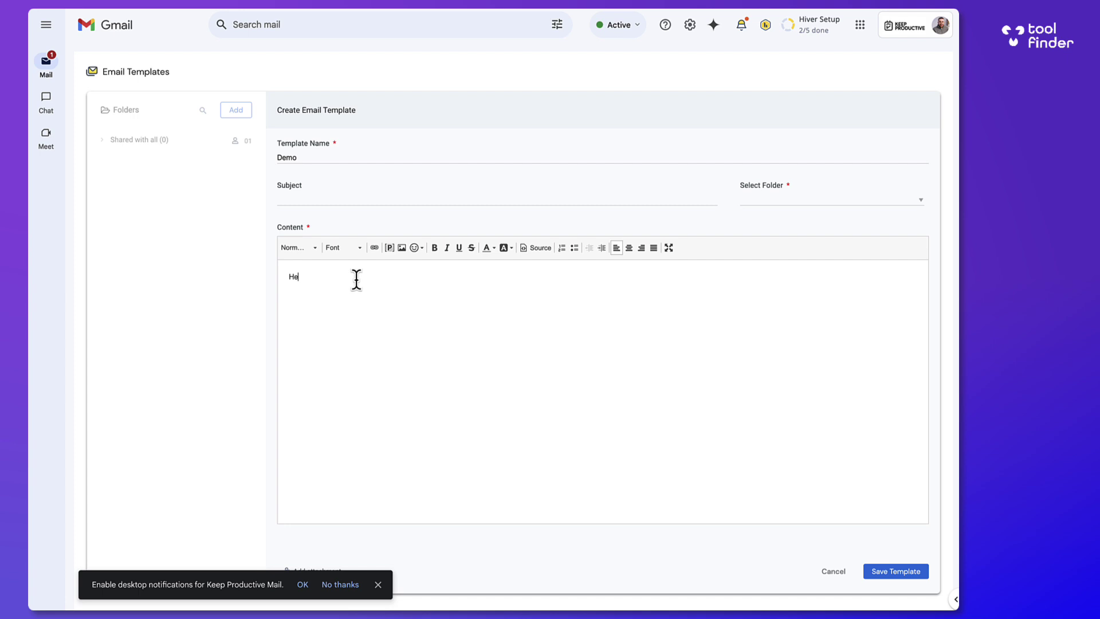
text(mo V2)
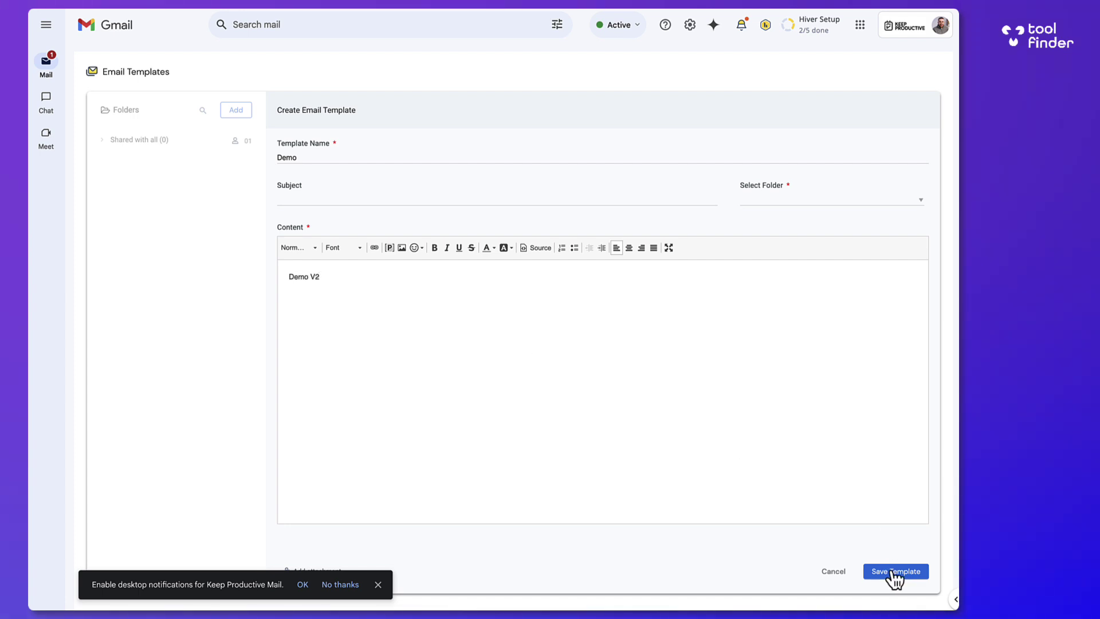
click(891, 572)
click(776, 209)
click(785, 219)
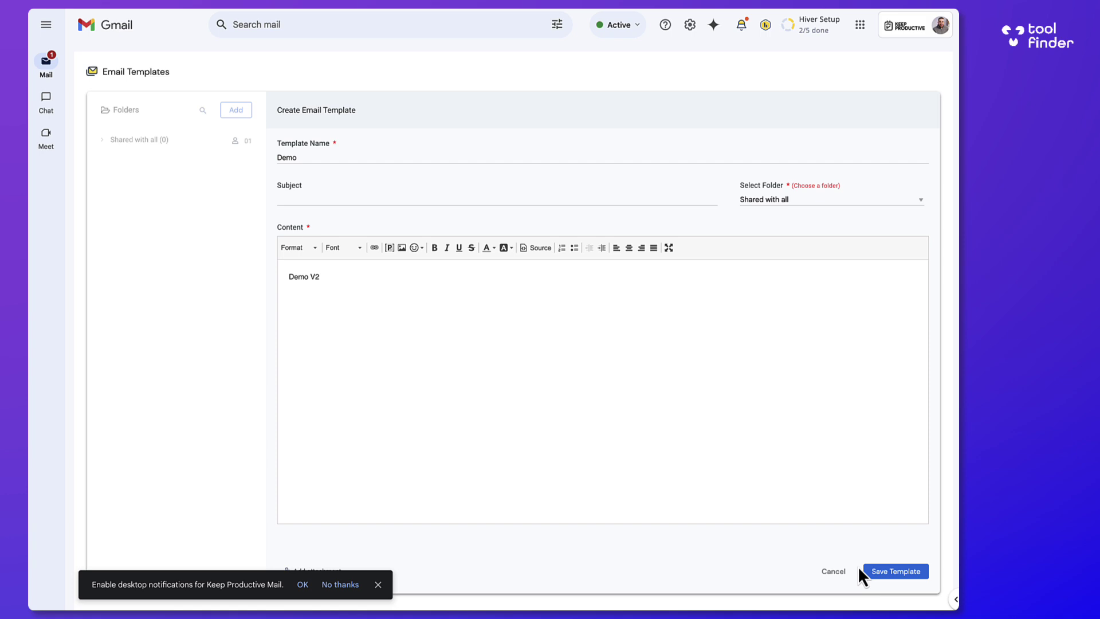
click(889, 572)
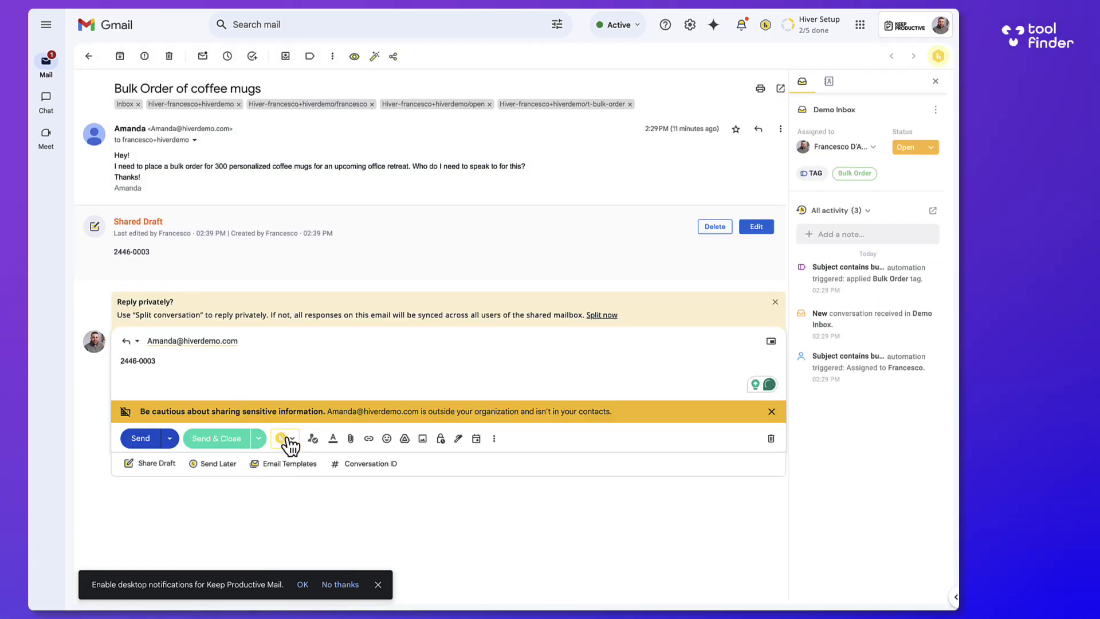
Insert the Demo template into the reply, then delete its inserted line.
click(281, 464)
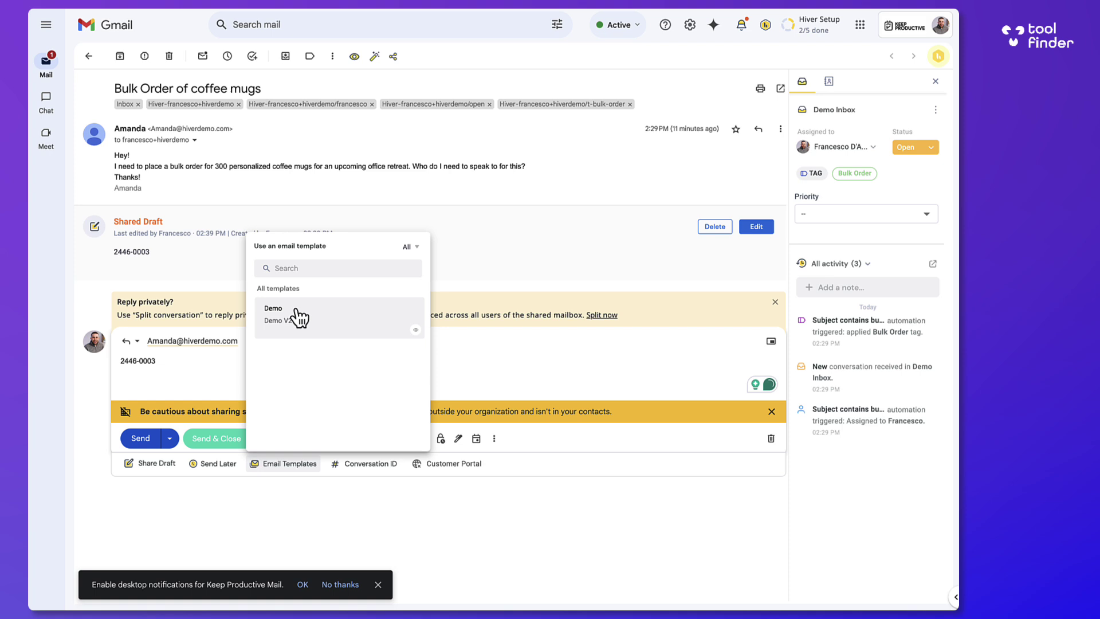
click(298, 316)
drag(156, 360, 99, 360)
key(BackSpace)
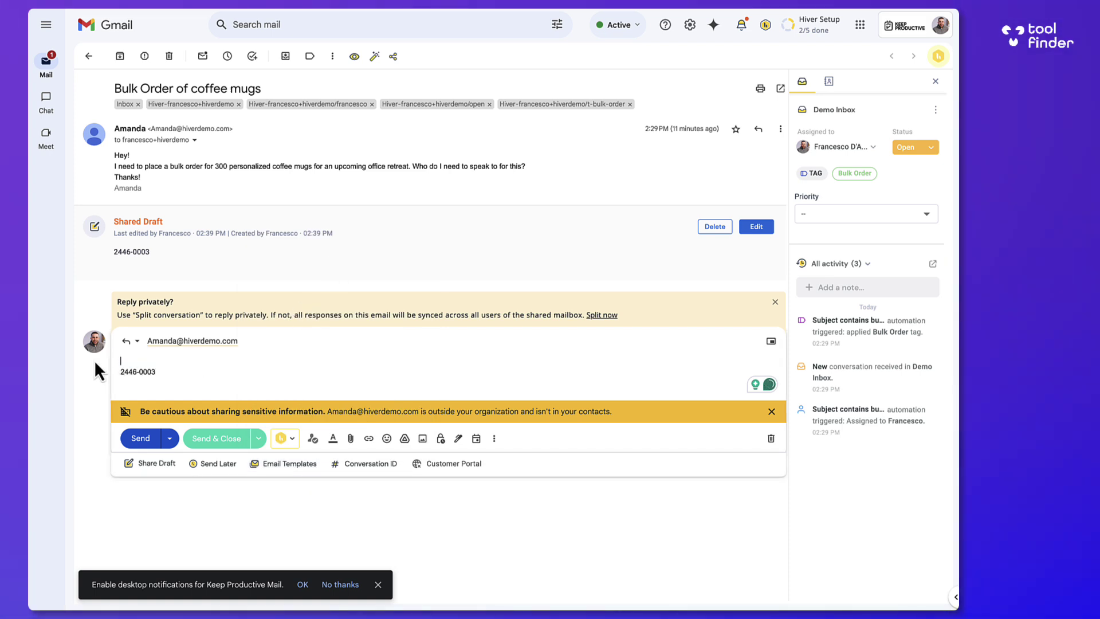
key(Delete)
click(219, 373)
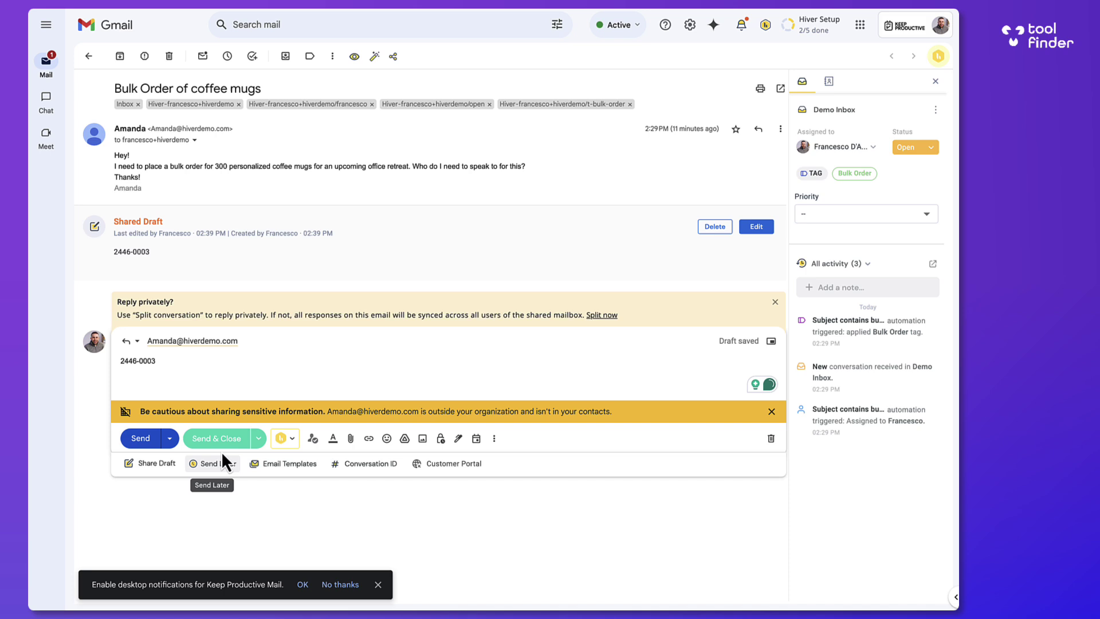
Review the Schedule send options, then send the reply.
click(169, 438)
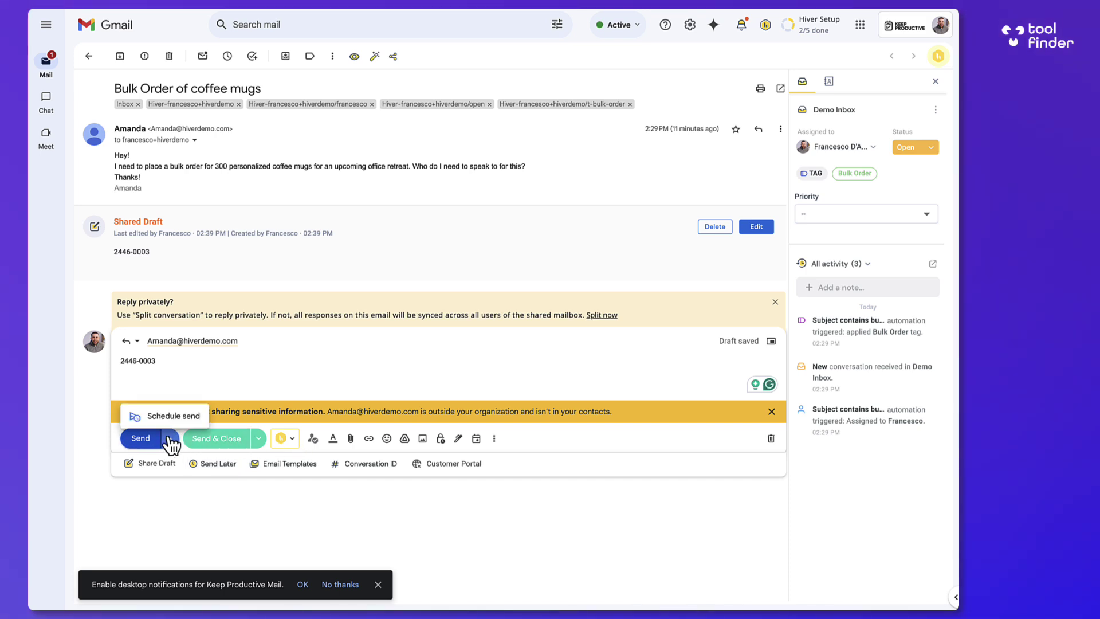
click(209, 497)
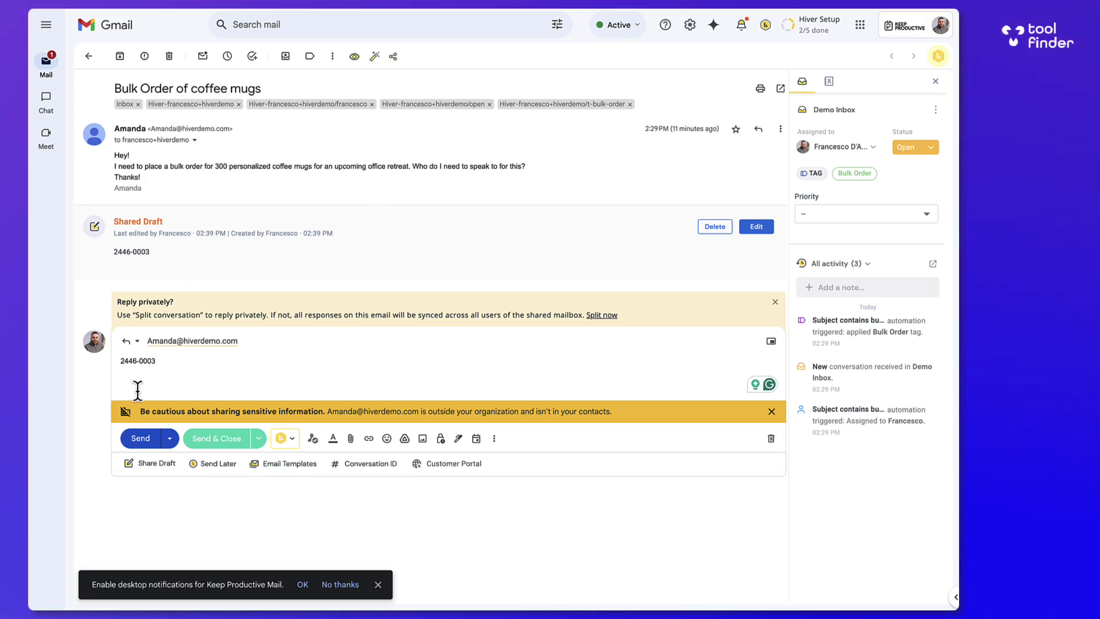
click(144, 438)
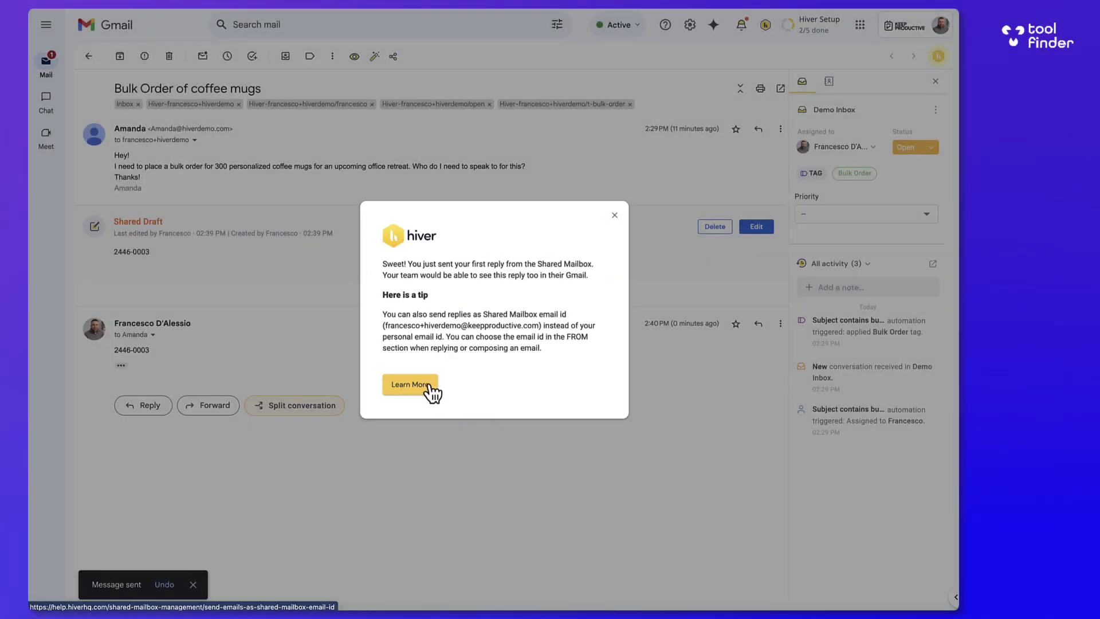
Dismiss the tip and open the Team Inbox Unassigned view, checking the team-assignee breakdown.
click(615, 216)
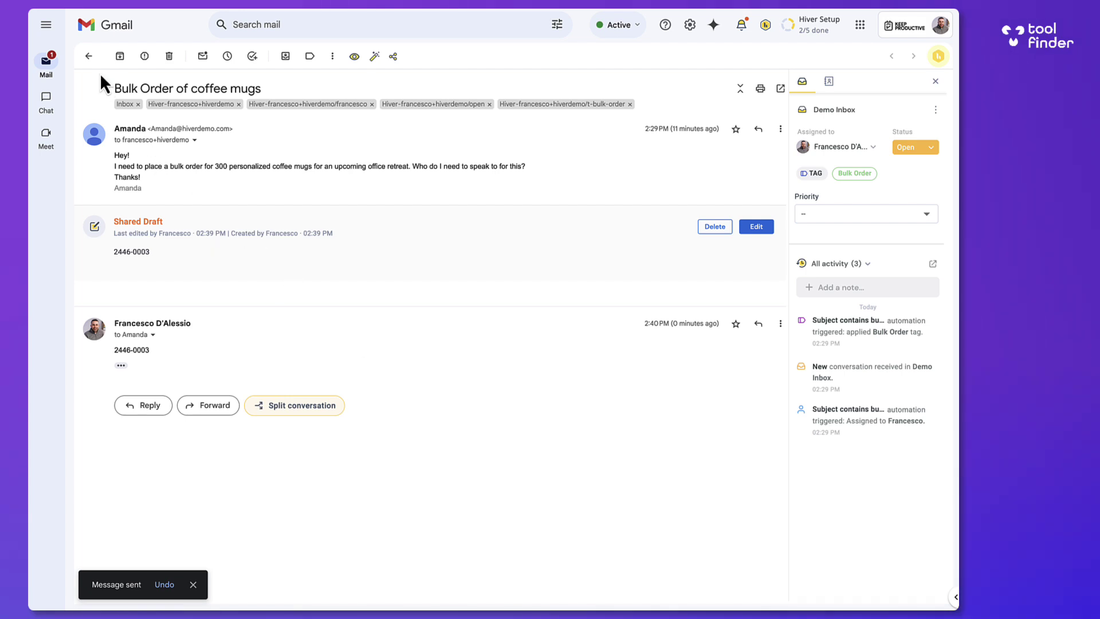
mouse_move(64, 81)
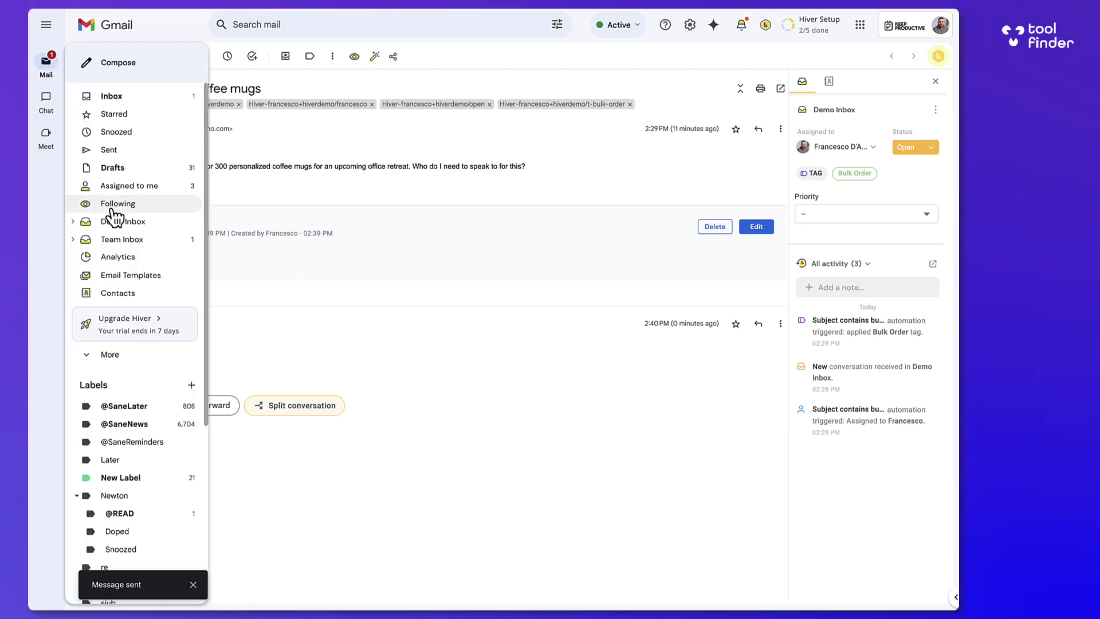
scroll(135, 279, down, 2)
scroll(133, 273, up, 2)
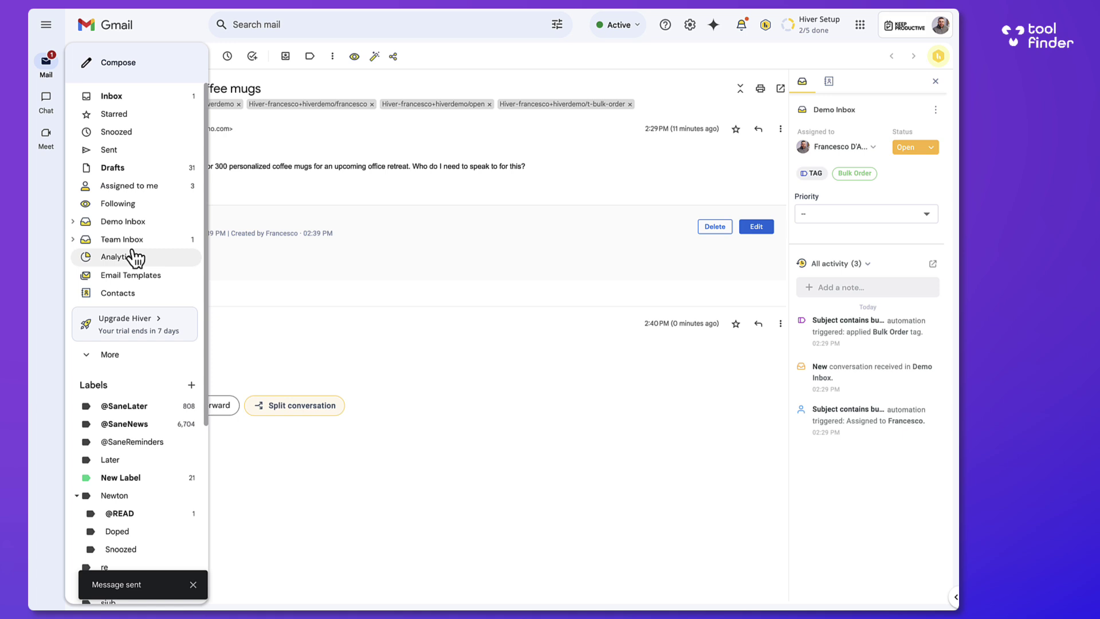
click(81, 241)
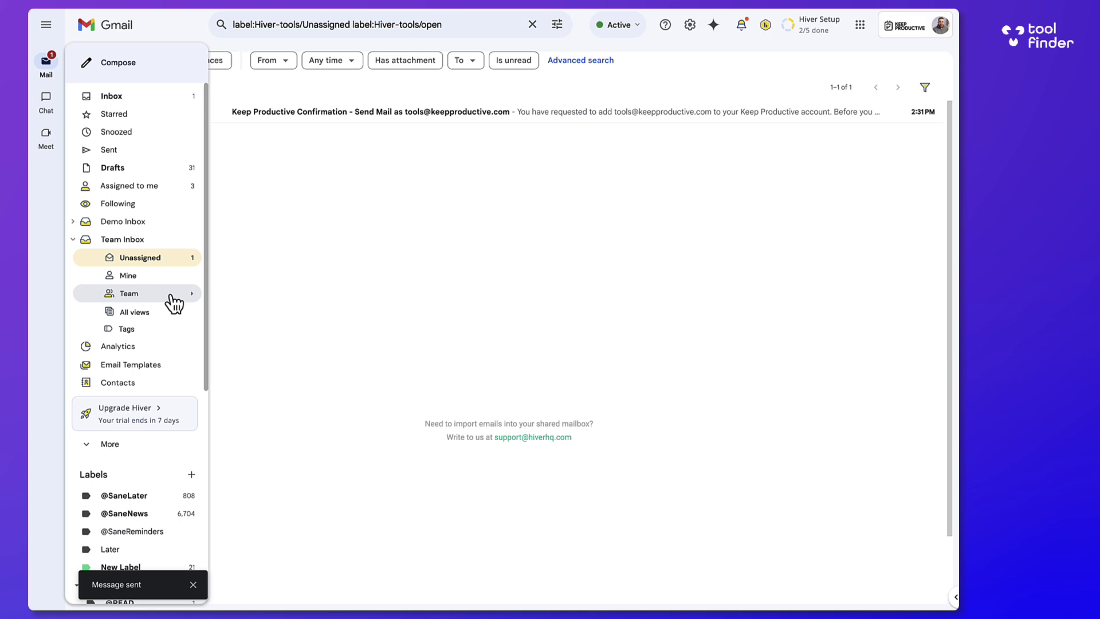
click(171, 294)
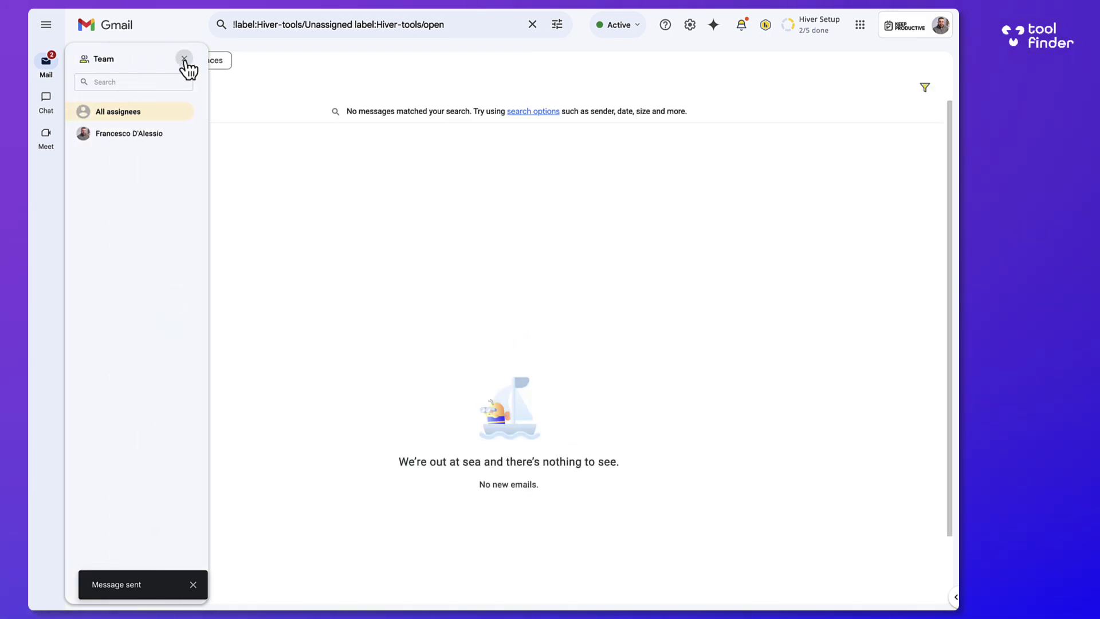
click(182, 59)
Browse the Pending, Closed and All unresolved views, then return to Unassigned.
click(156, 313)
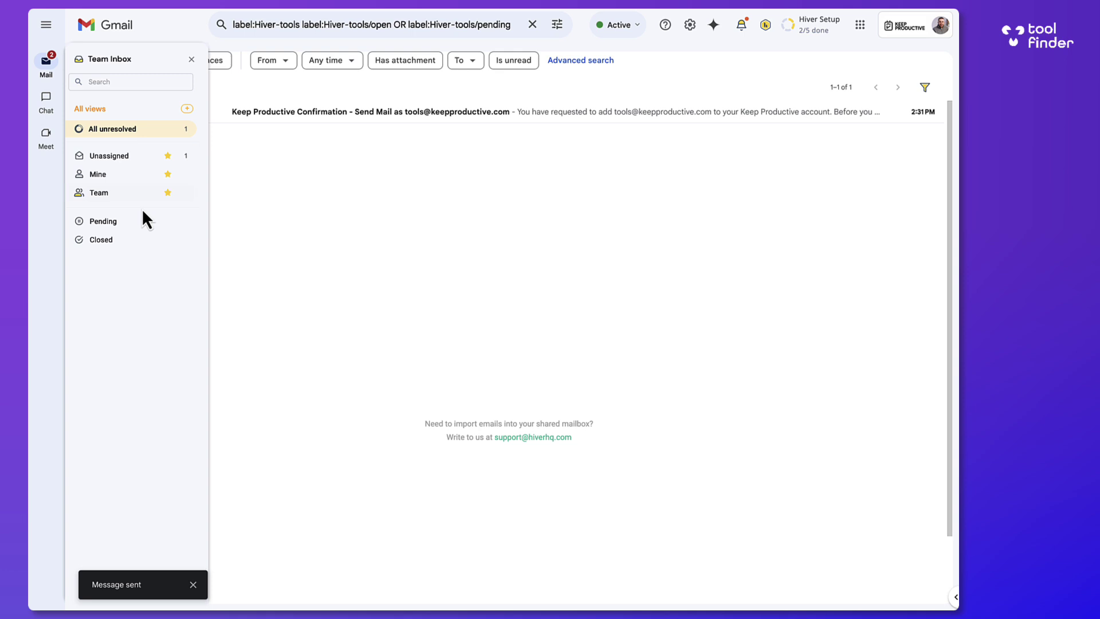
click(144, 232)
click(140, 241)
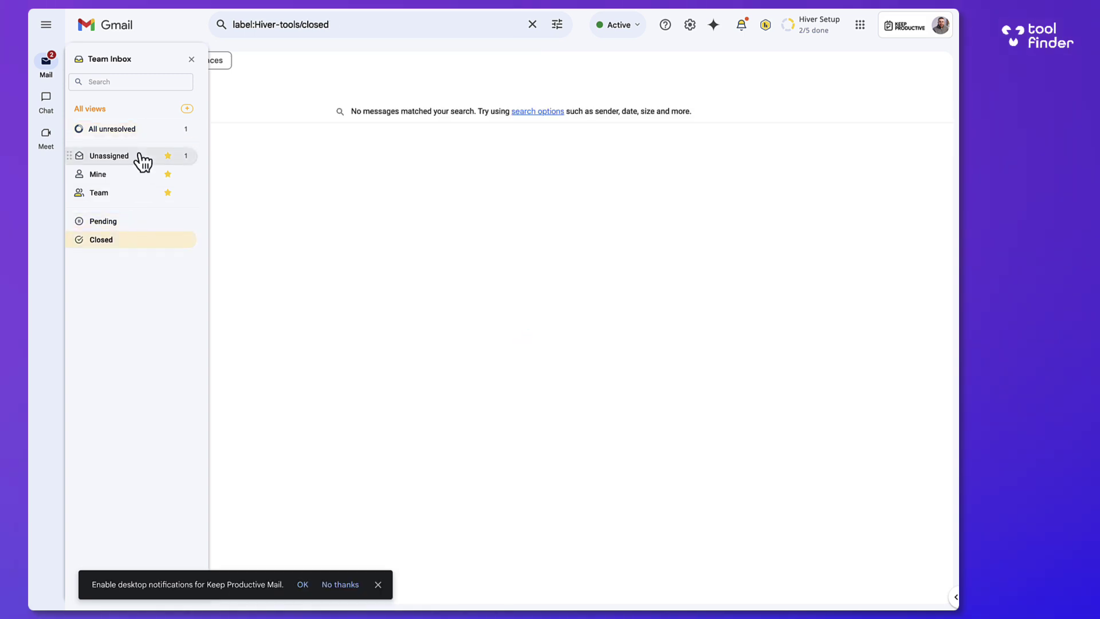
click(143, 133)
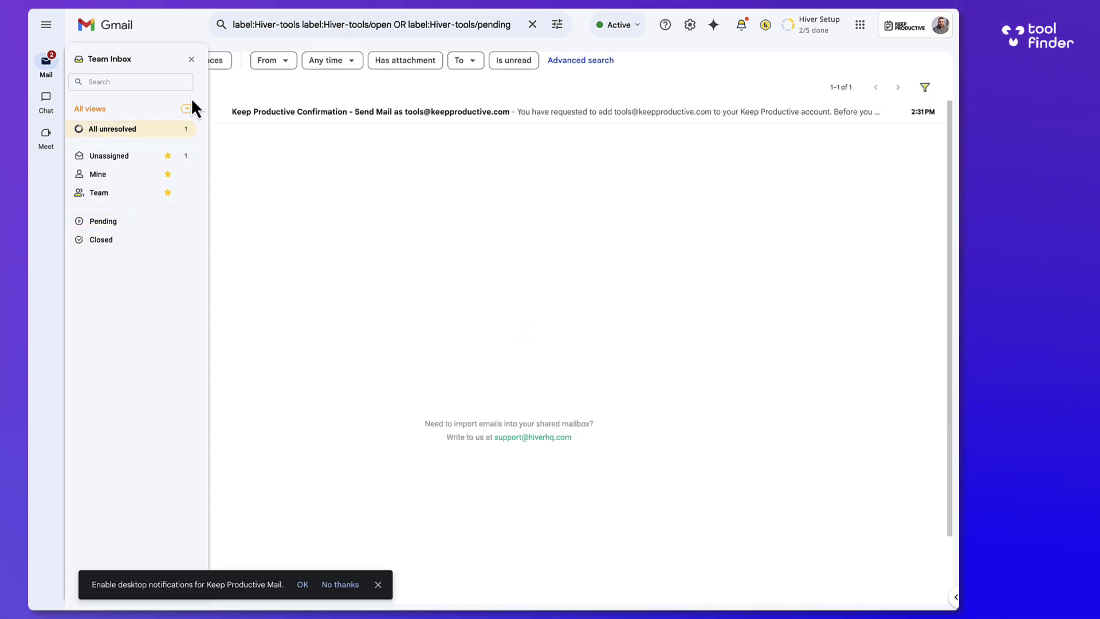
click(191, 59)
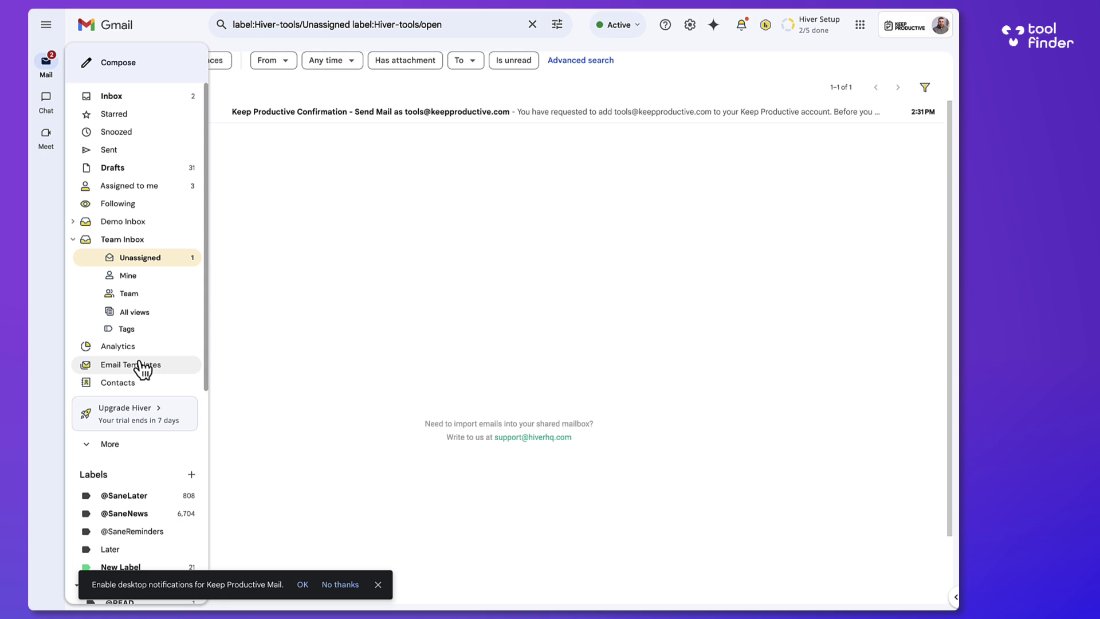
scroll(140, 369, down, 6)
scroll(143, 370, up, 6)
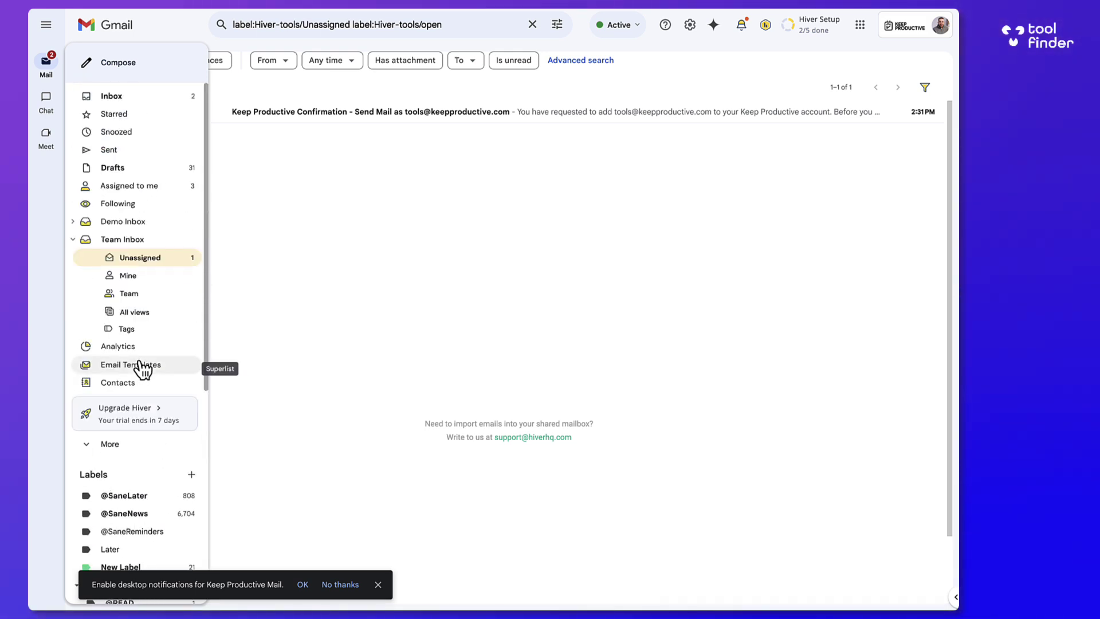
click(135, 442)
scroll(134, 427, down, 3)
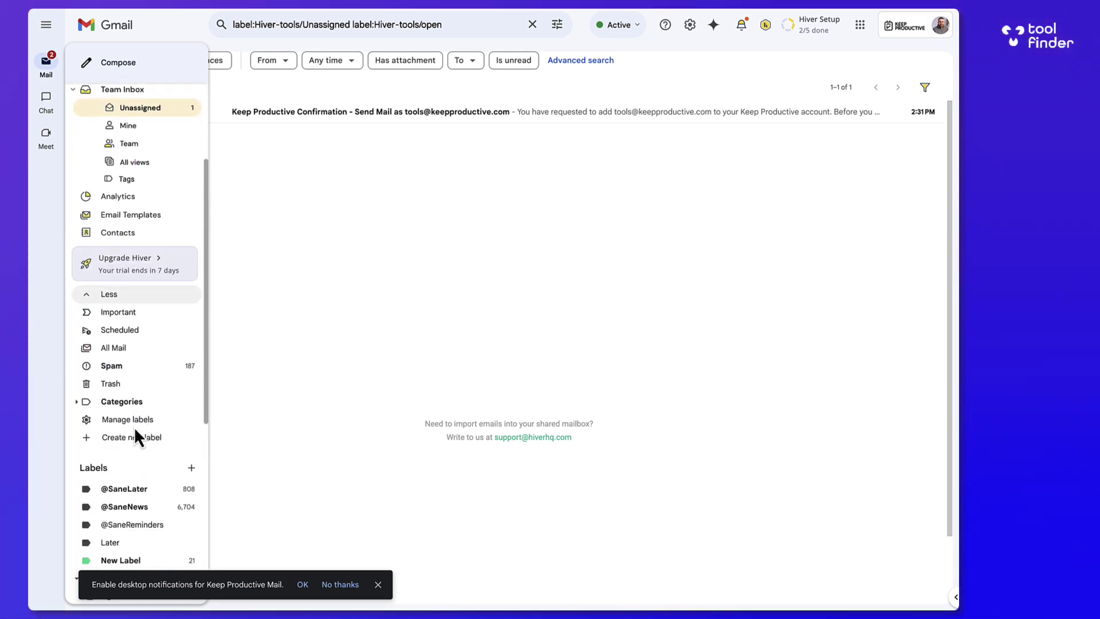
scroll(134, 426, up, 3)
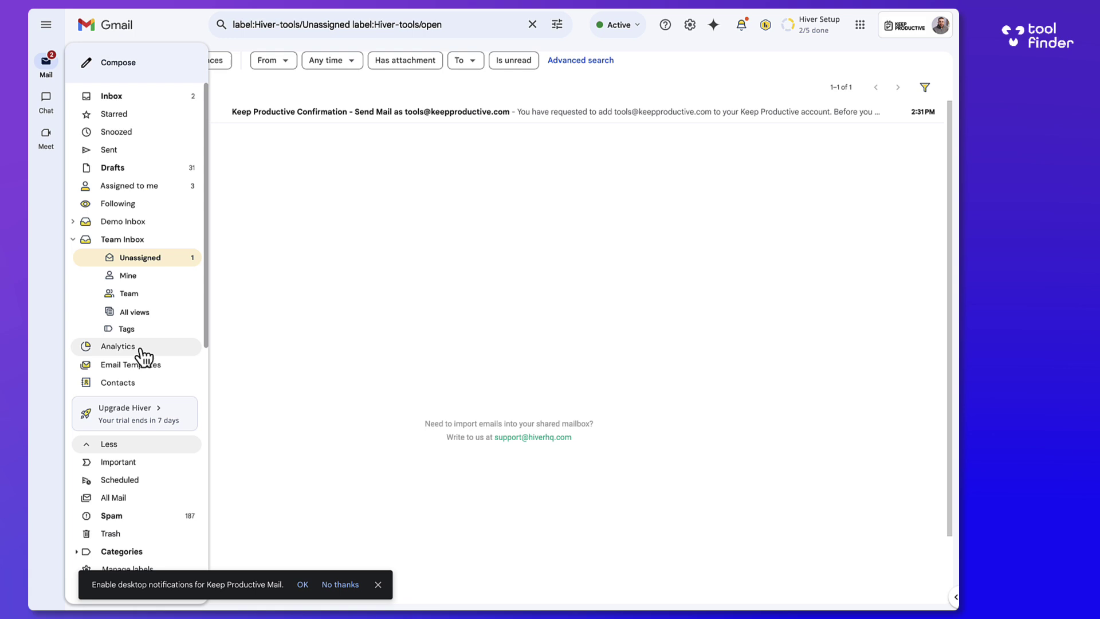
Open Analytics to view the Demo Inbox Conversations chart with 4 active conversations.
click(118, 346)
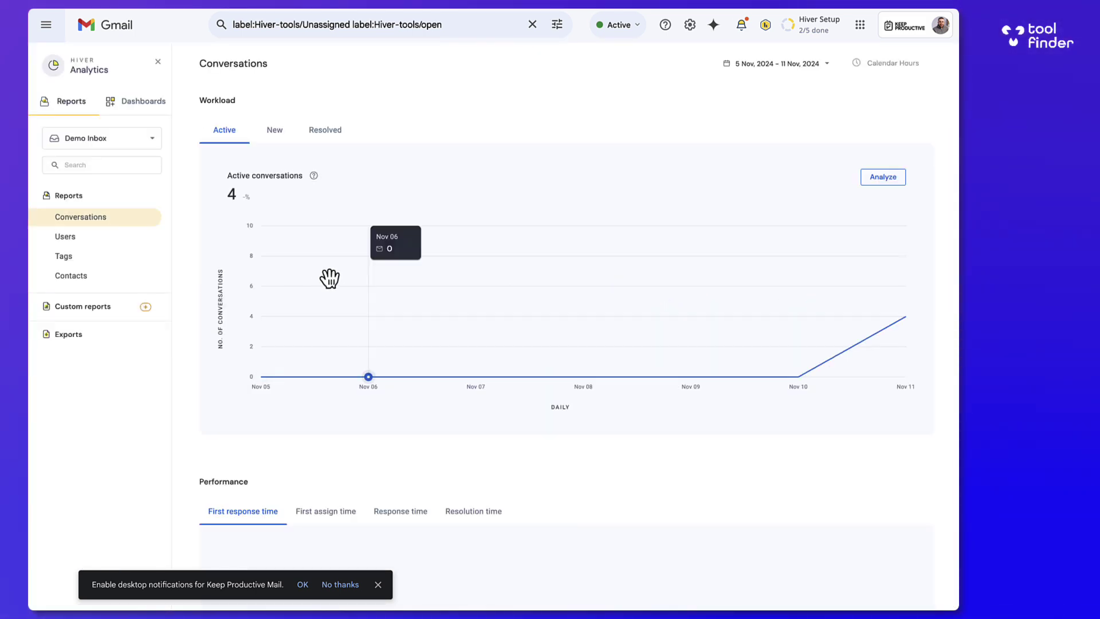
mouse_move(897, 309)
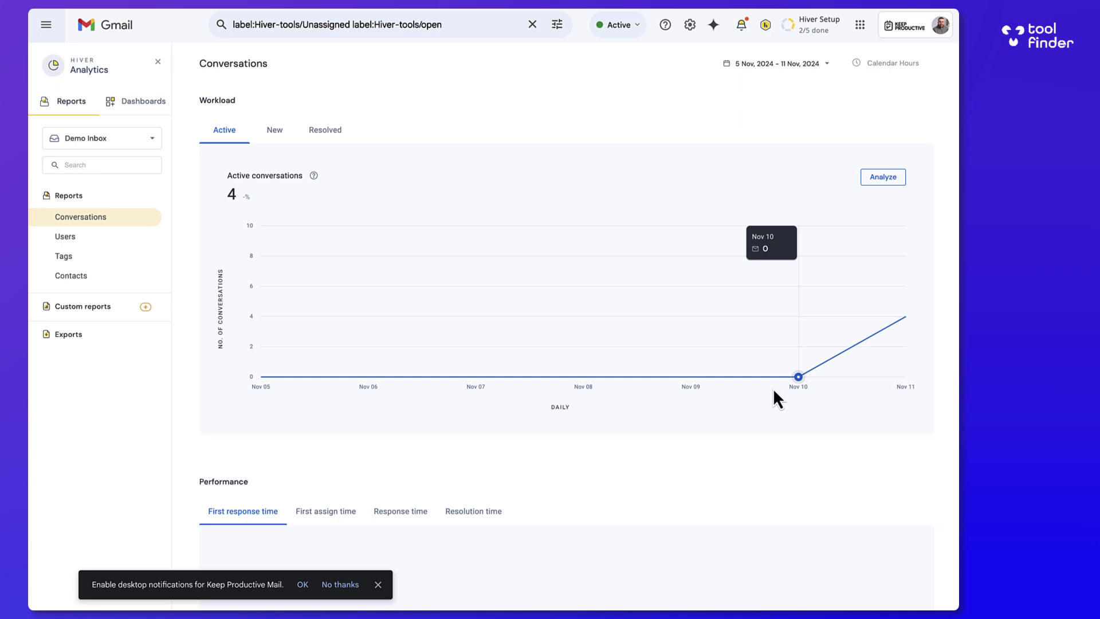
scroll(624, 452, down, 4)
scroll(629, 458, up, 4)
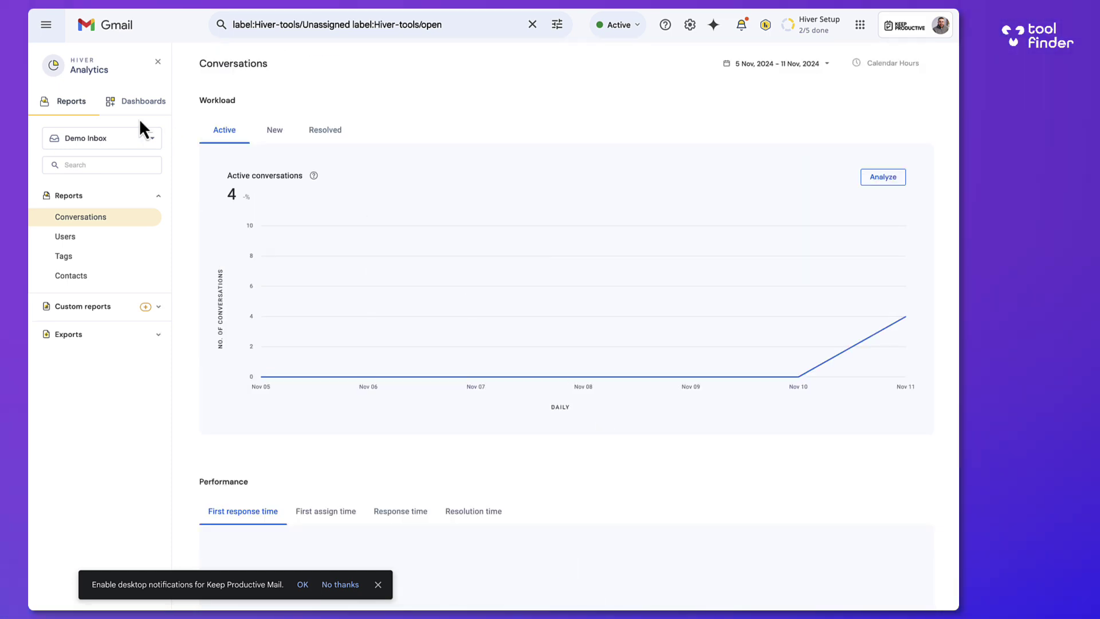
Start a dashboard named Customer Support with a New conversations widget for Demo Inbox.
click(130, 101)
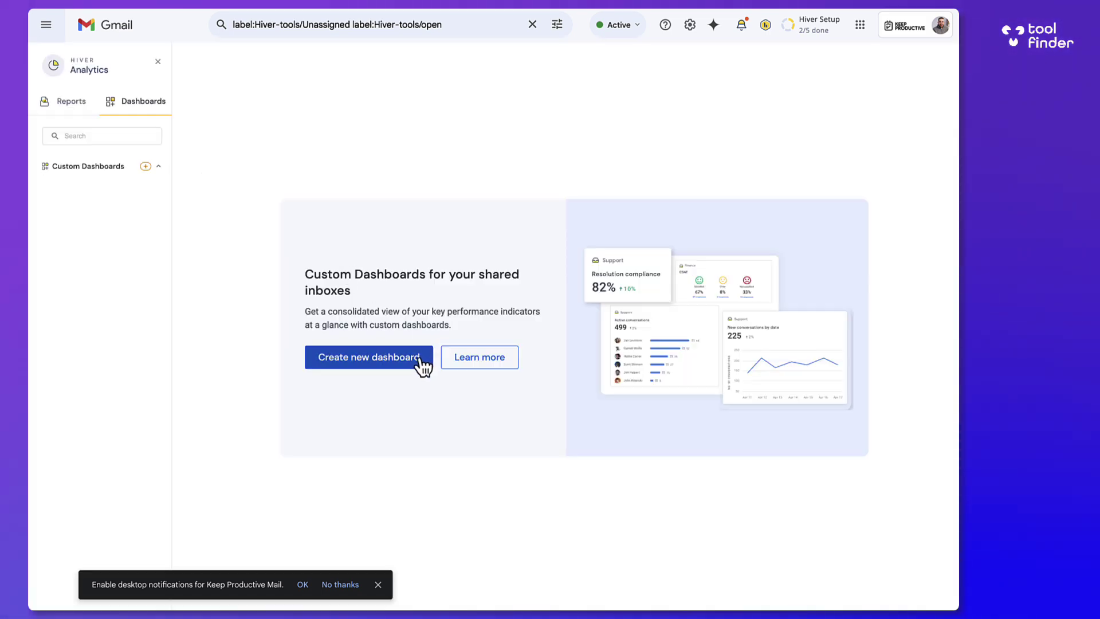
click(419, 357)
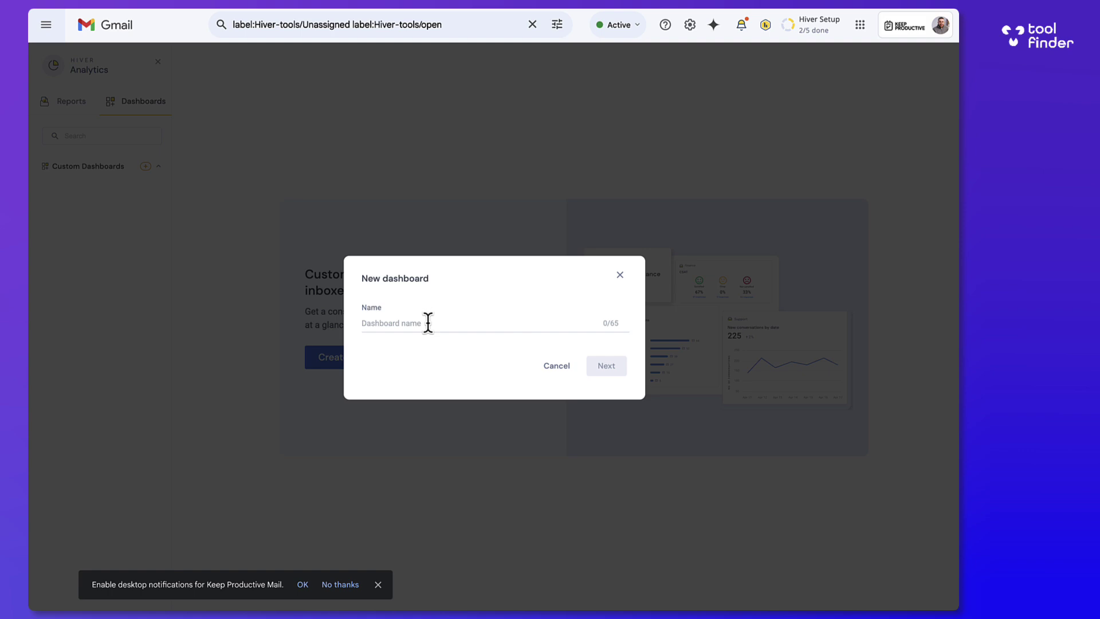
text(Customer Support)
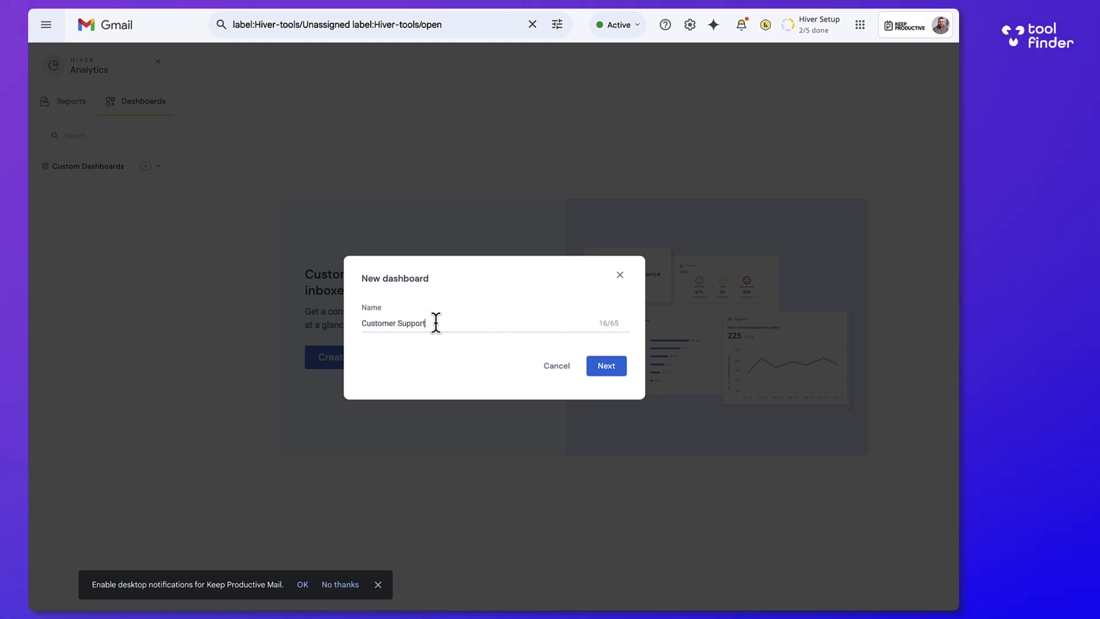
click(607, 370)
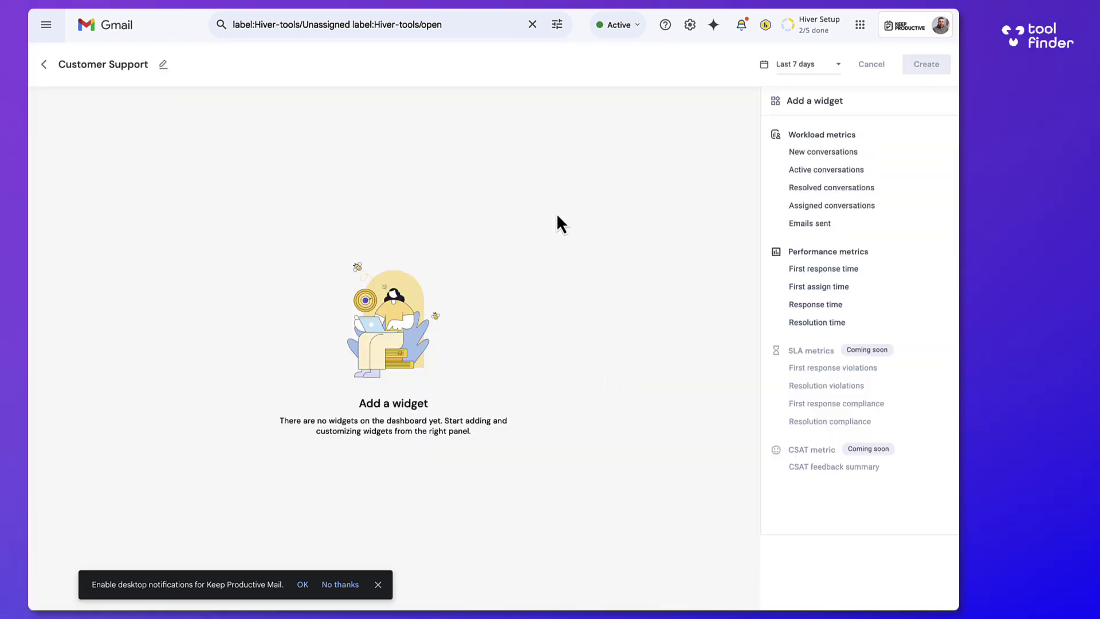
click(835, 155)
click(826, 158)
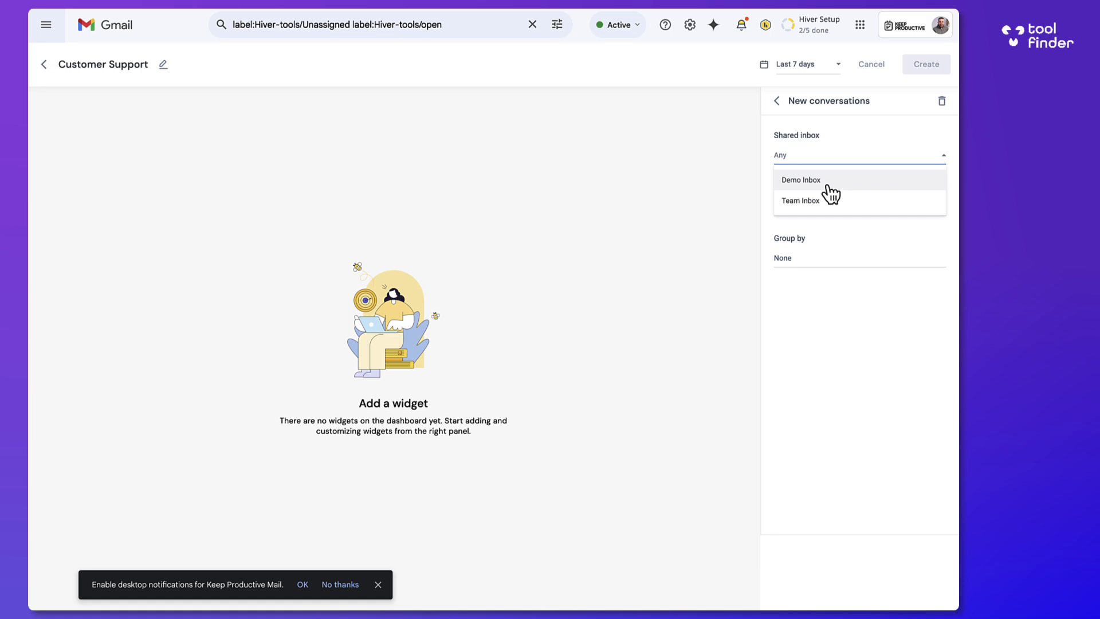
click(827, 185)
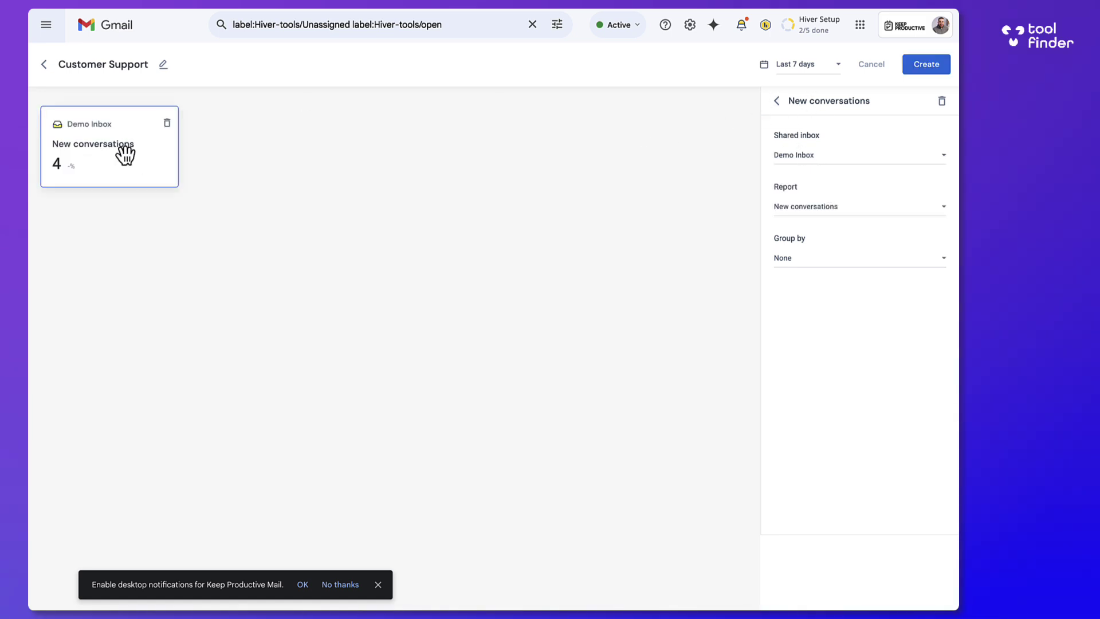
click(772, 103)
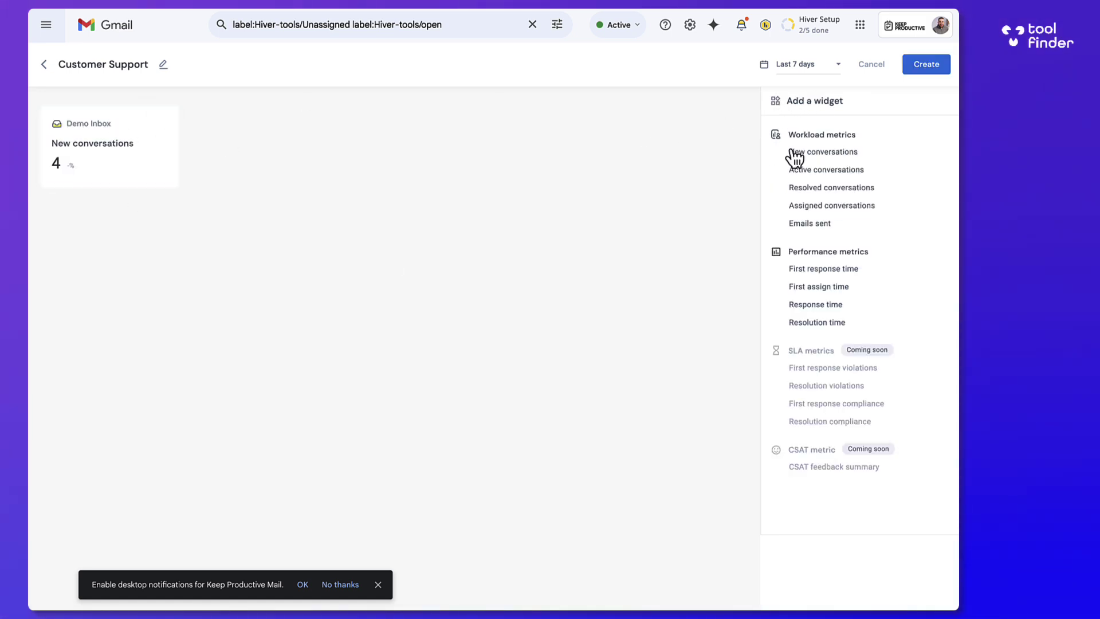
Add an Active conversations widget for Team Inbox and create the dashboard.
click(846, 171)
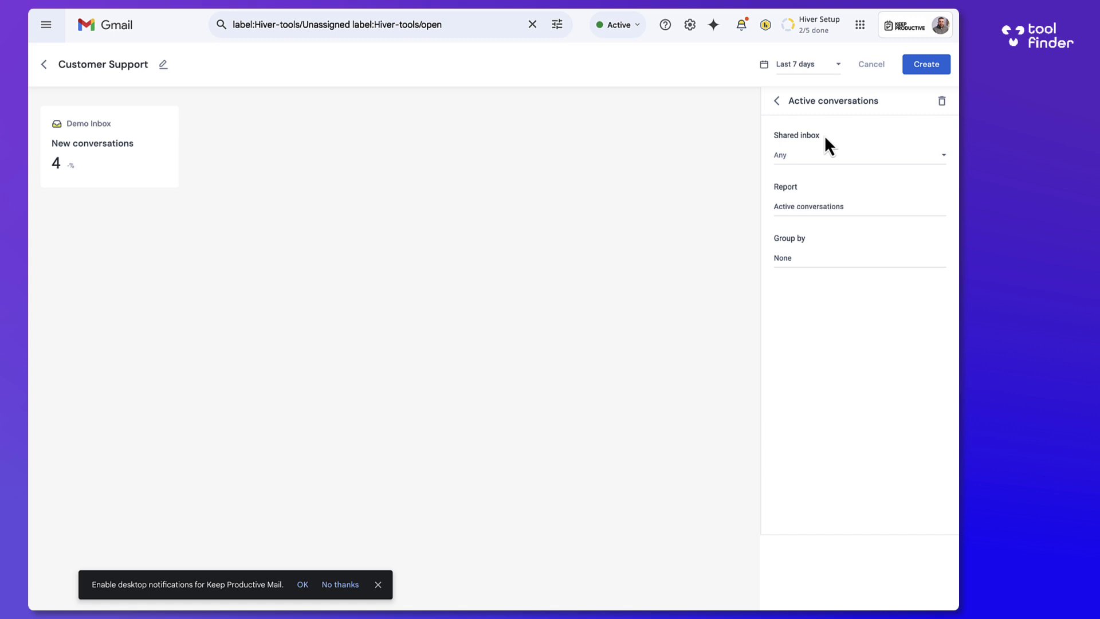
click(827, 159)
click(818, 201)
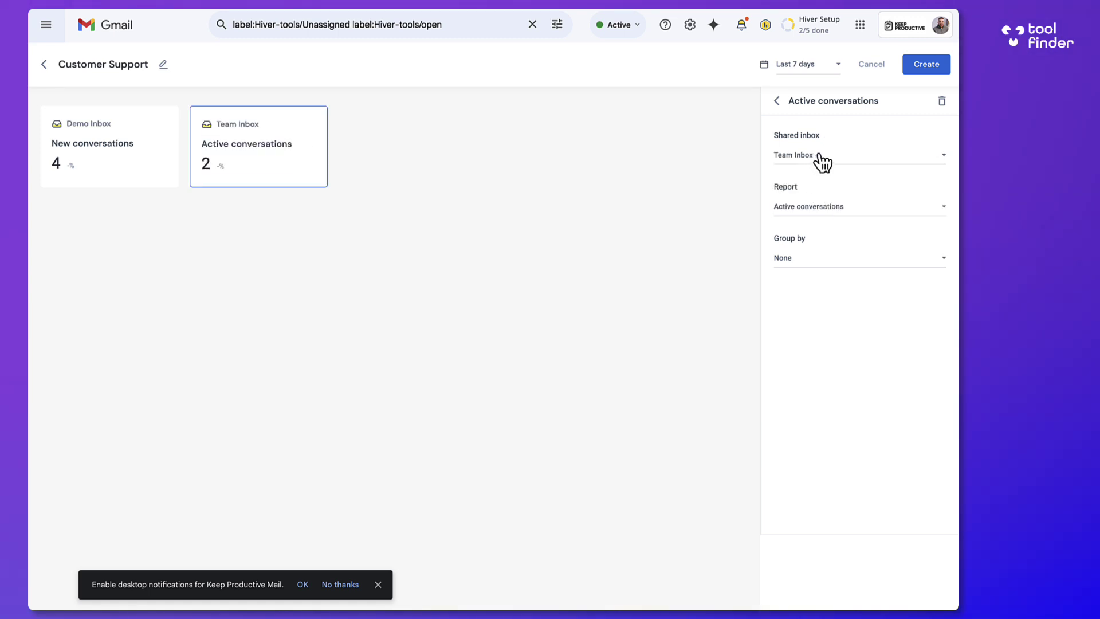
click(821, 162)
click(842, 103)
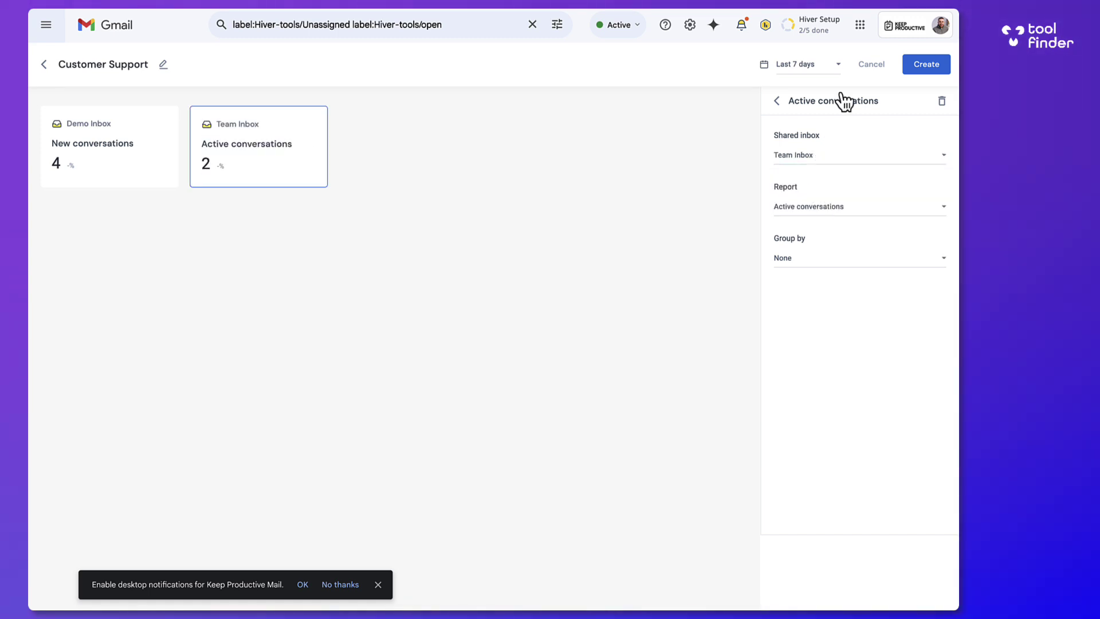
click(919, 67)
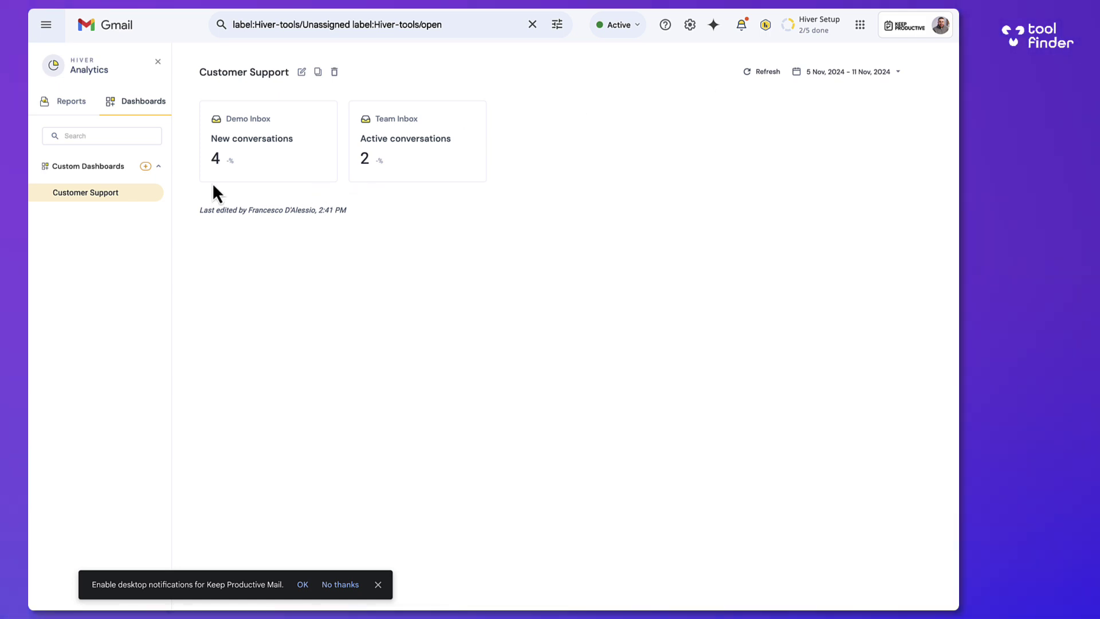
click(72, 104)
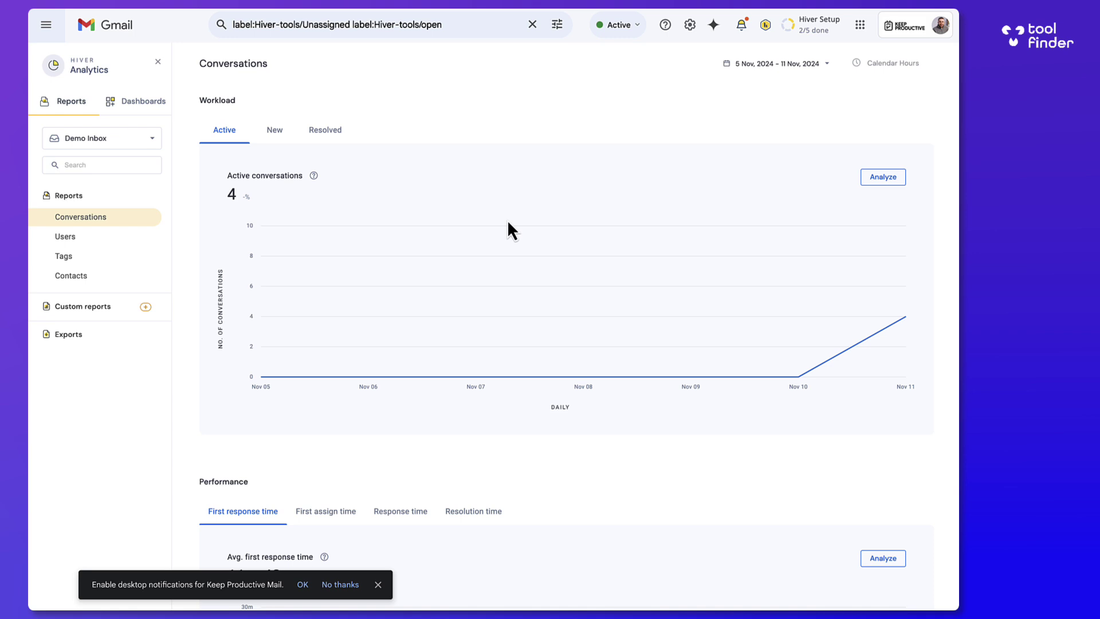
Analyze Active conversations and start a new export under Custom reports > Exports.
click(870, 181)
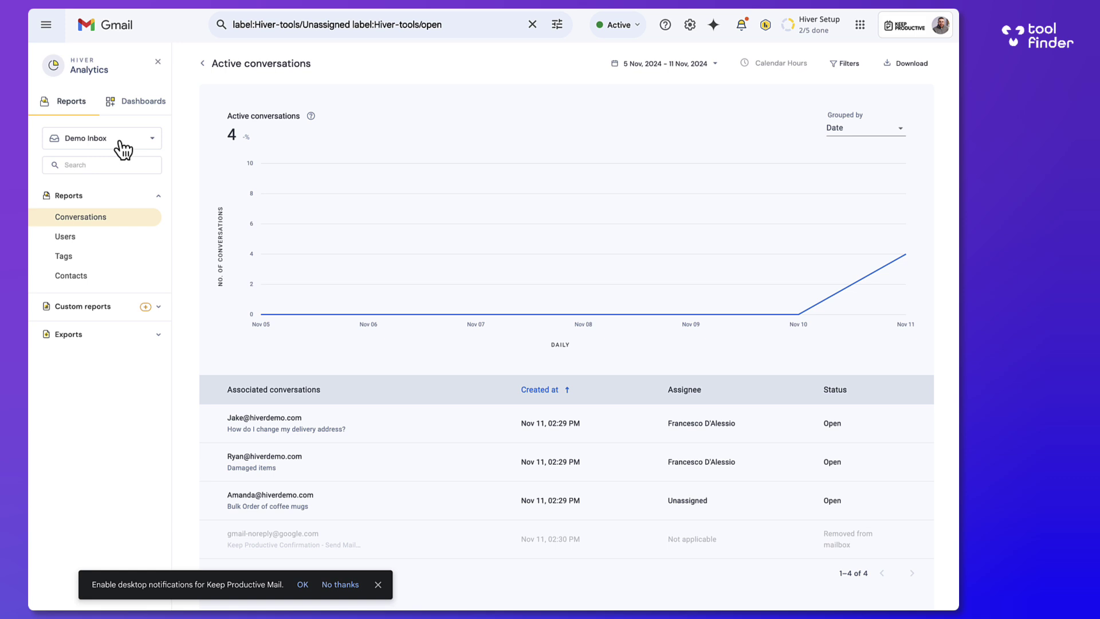
click(110, 308)
click(106, 371)
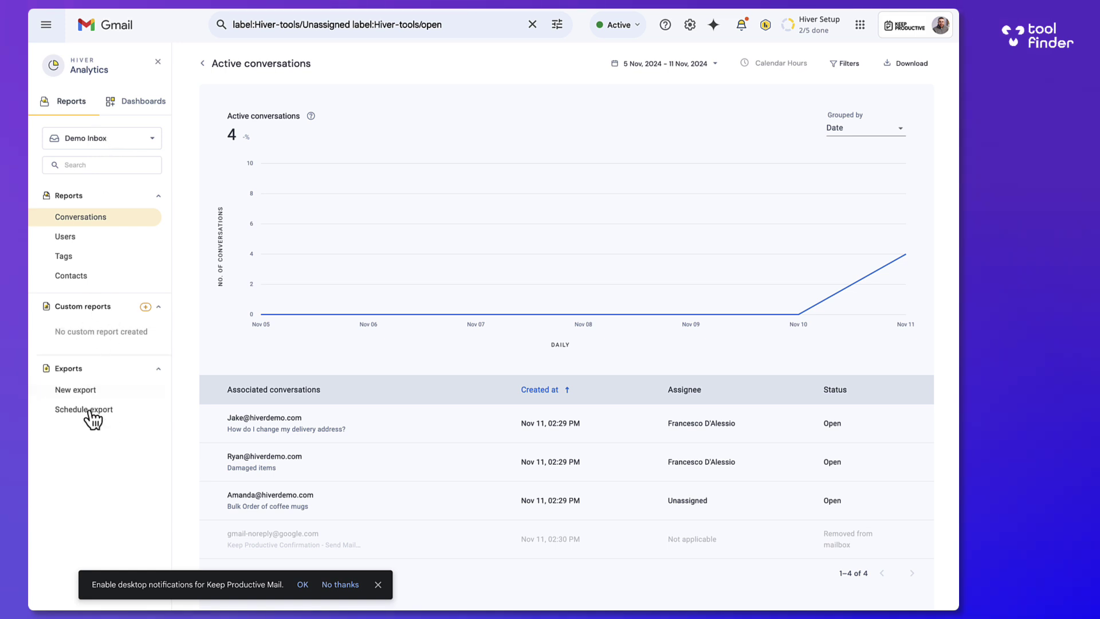
click(89, 390)
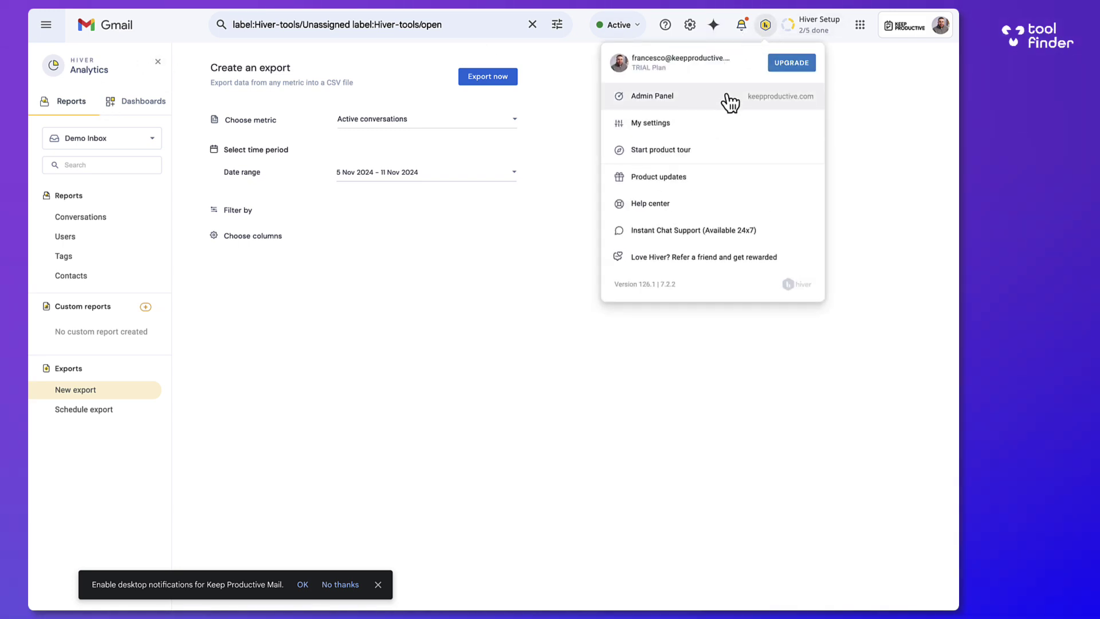
Return to the mail list and look through the Hiver menu, notifications and setup checklist.
click(727, 103)
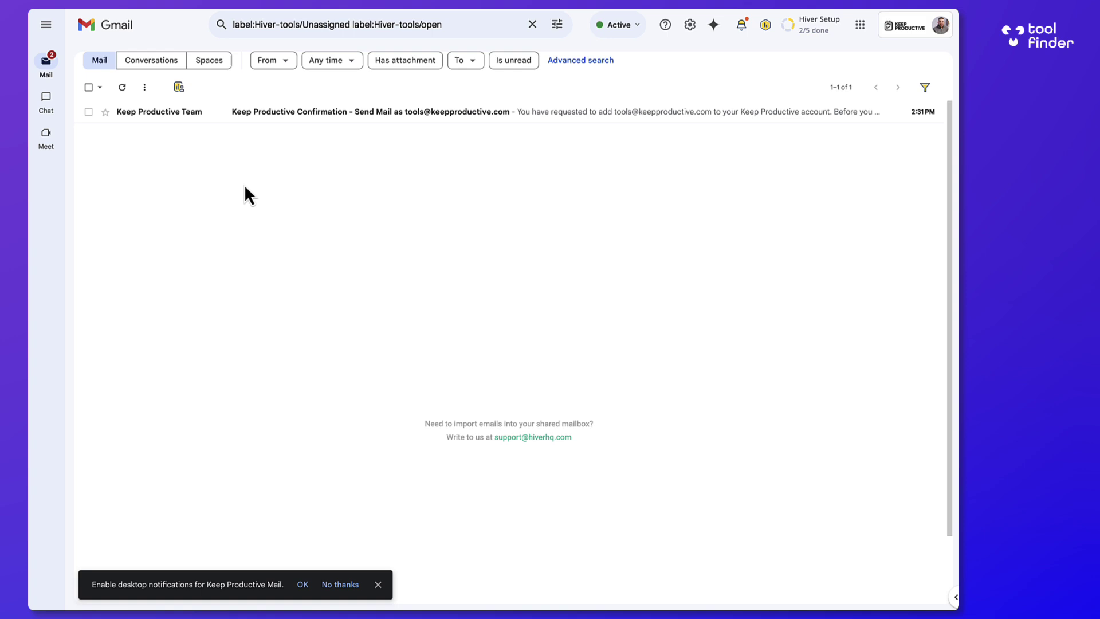
click(764, 26)
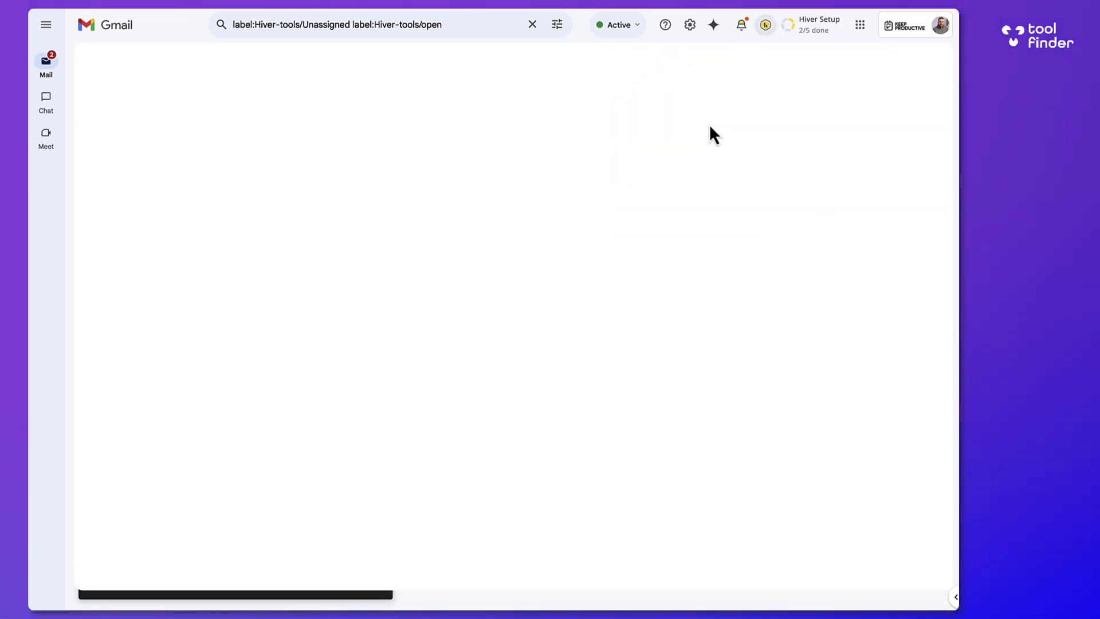
click(765, 26)
click(765, 26)
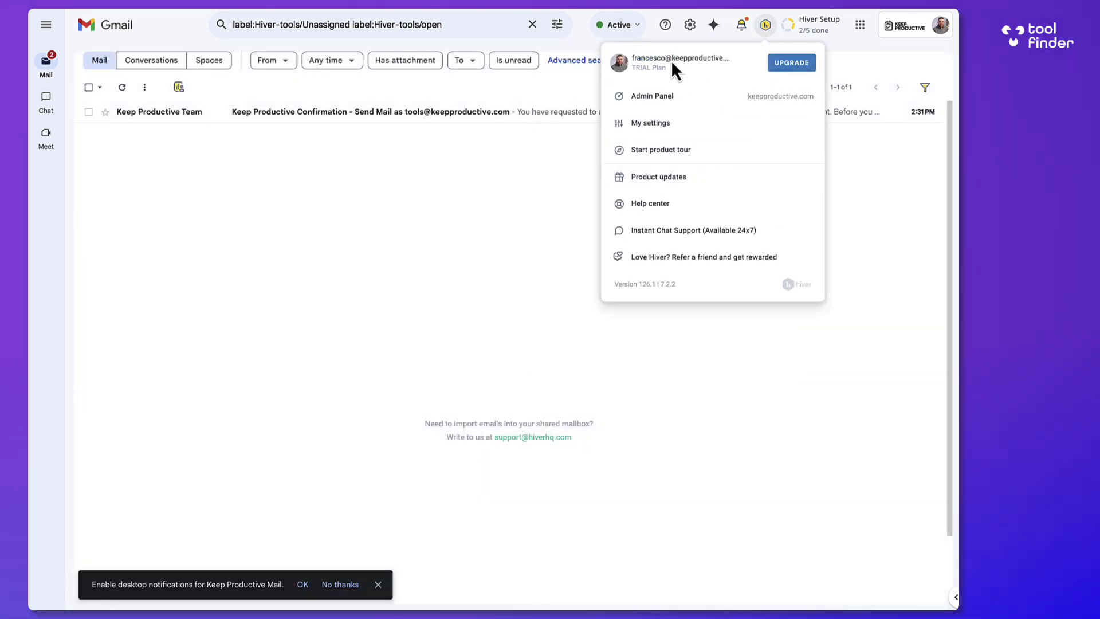
click(814, 29)
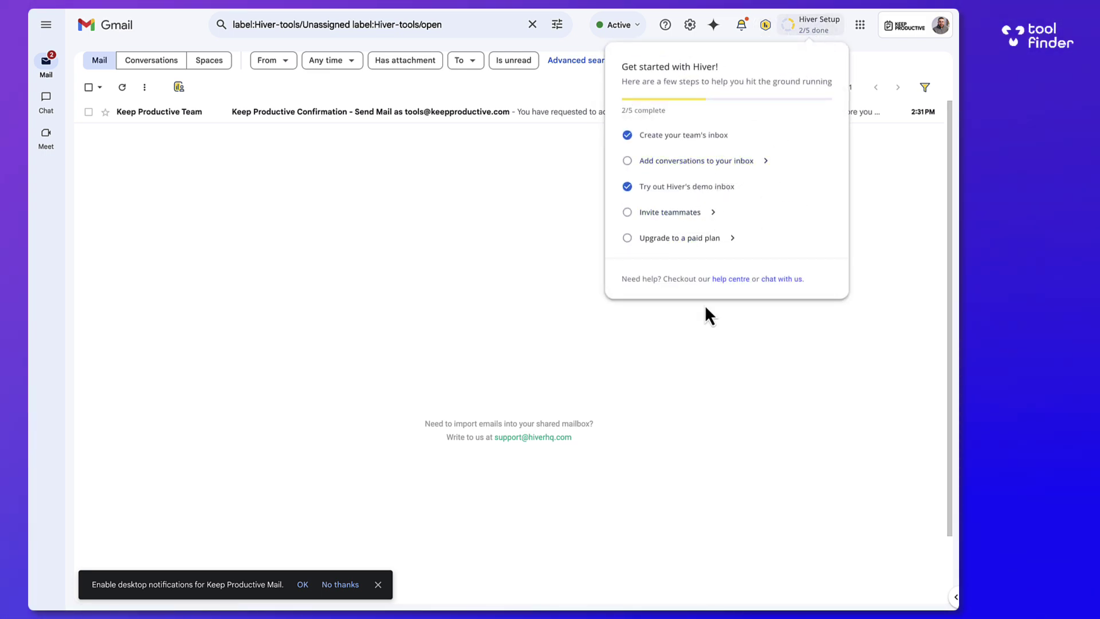
Close the checklist and show only the conversations assigned to me.
click(108, 169)
mouse_move(52, 68)
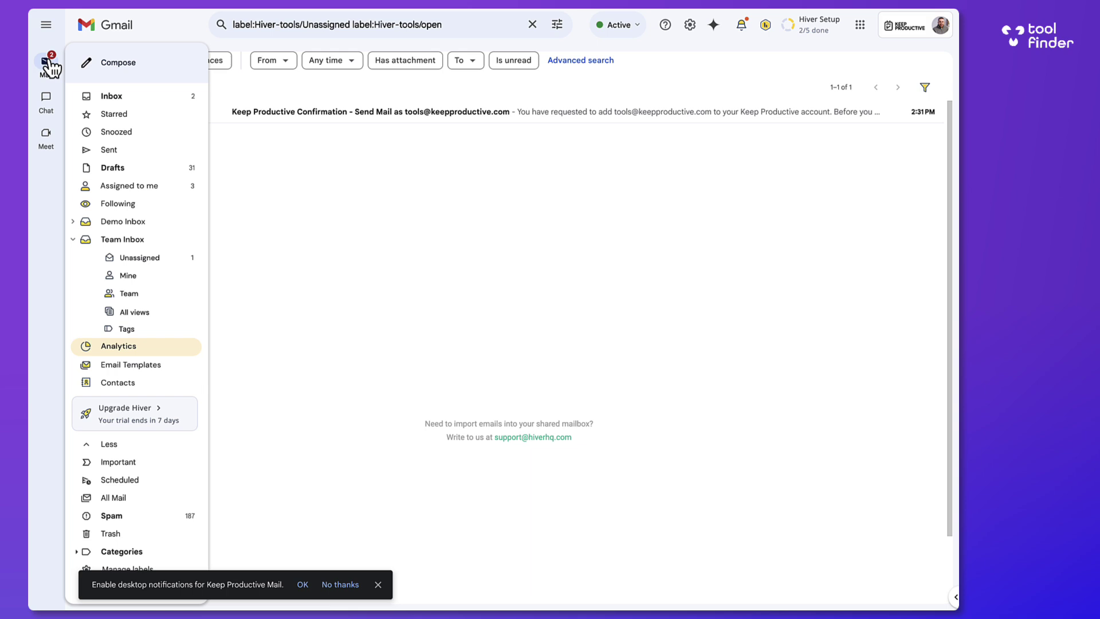
click(147, 186)
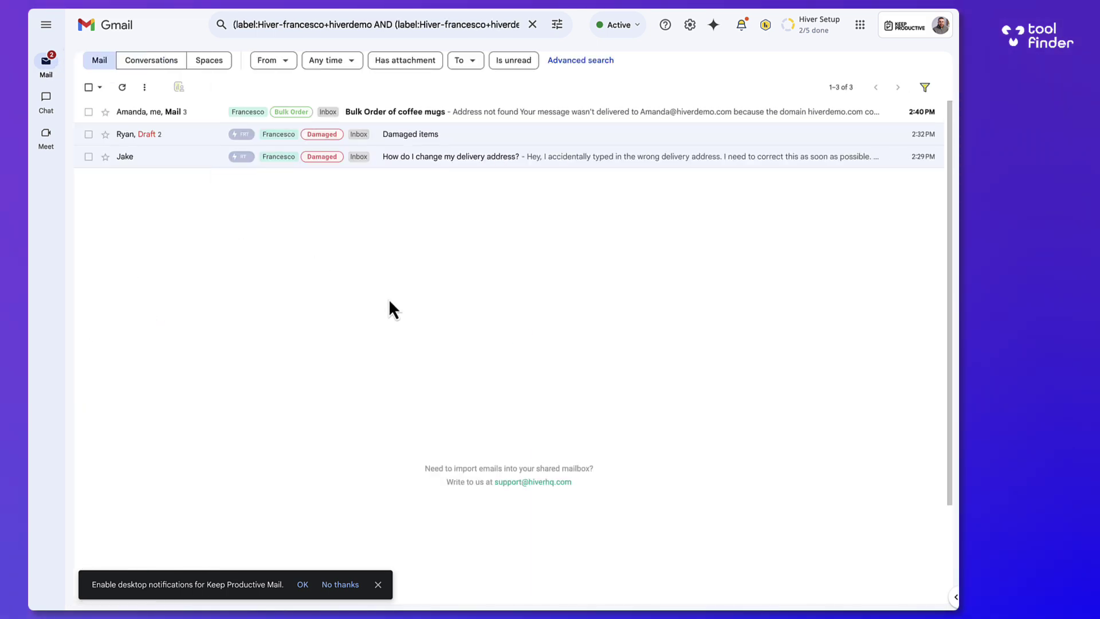
Review the Status filter options for the assigned conversations.
click(924, 89)
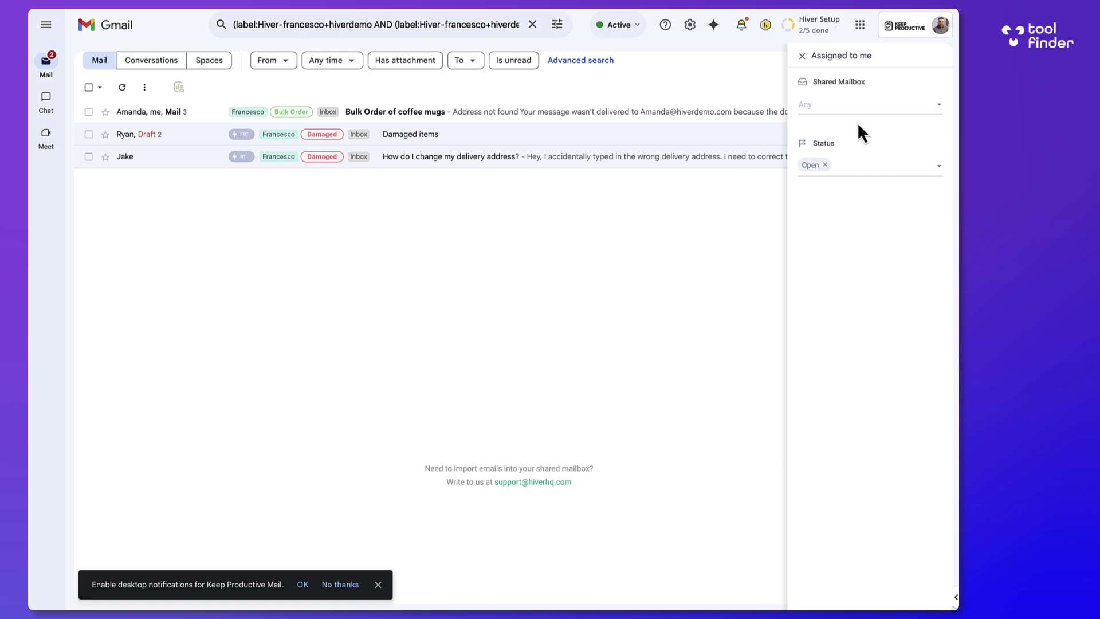
click(839, 170)
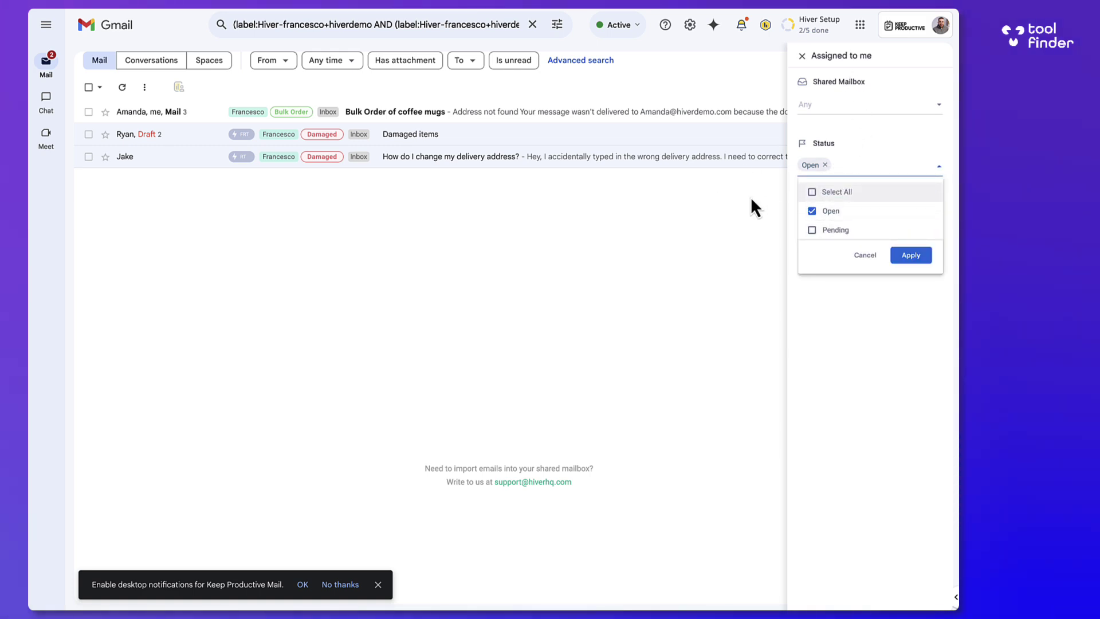
click(802, 56)
Open the Bulk Order of coffee mugs email, expand its quoted text and start a reply.
click(442, 115)
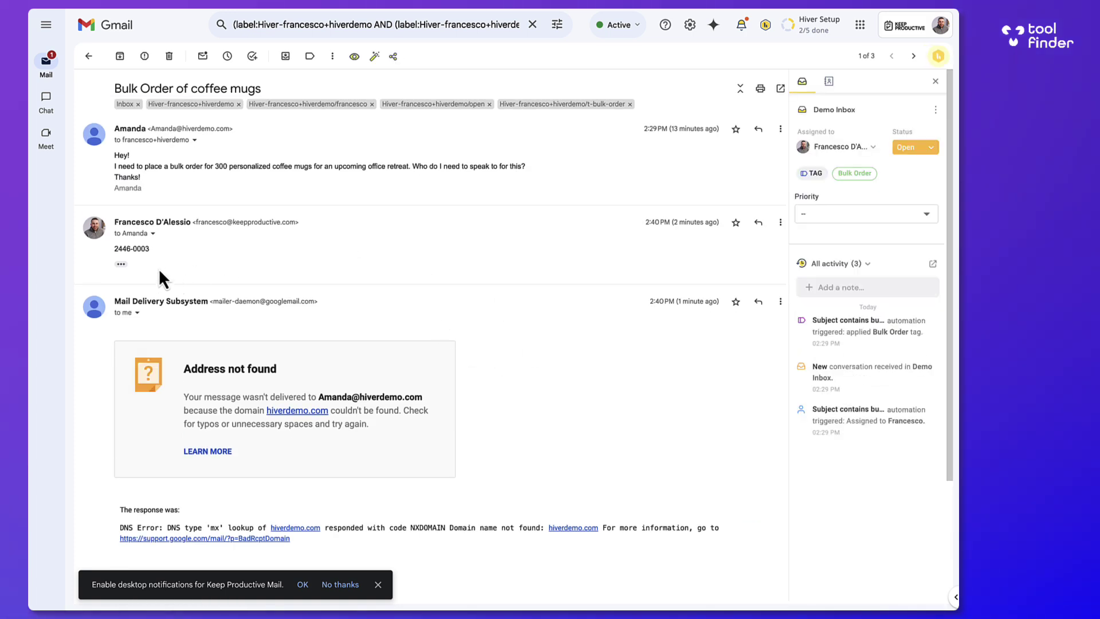
click(121, 264)
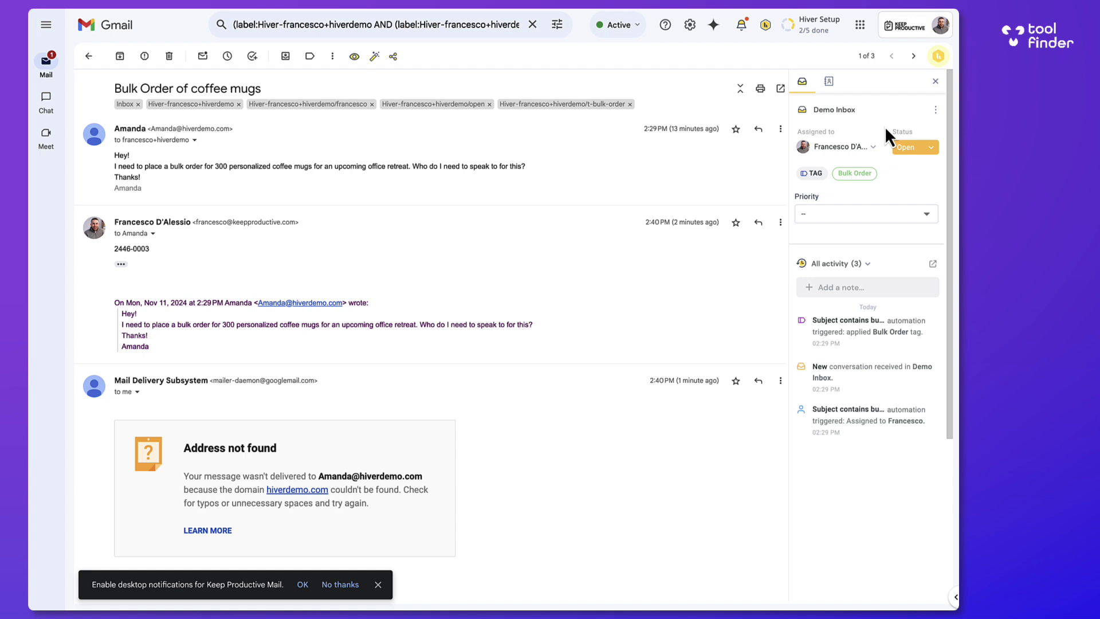
click(758, 223)
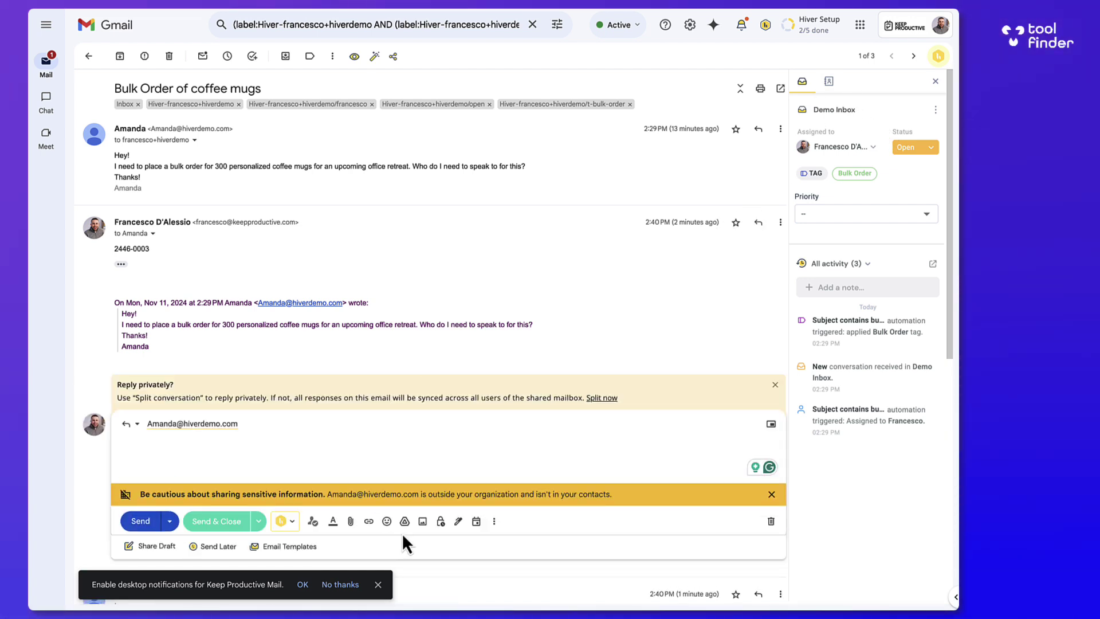
scroll(400, 533, down, 2)
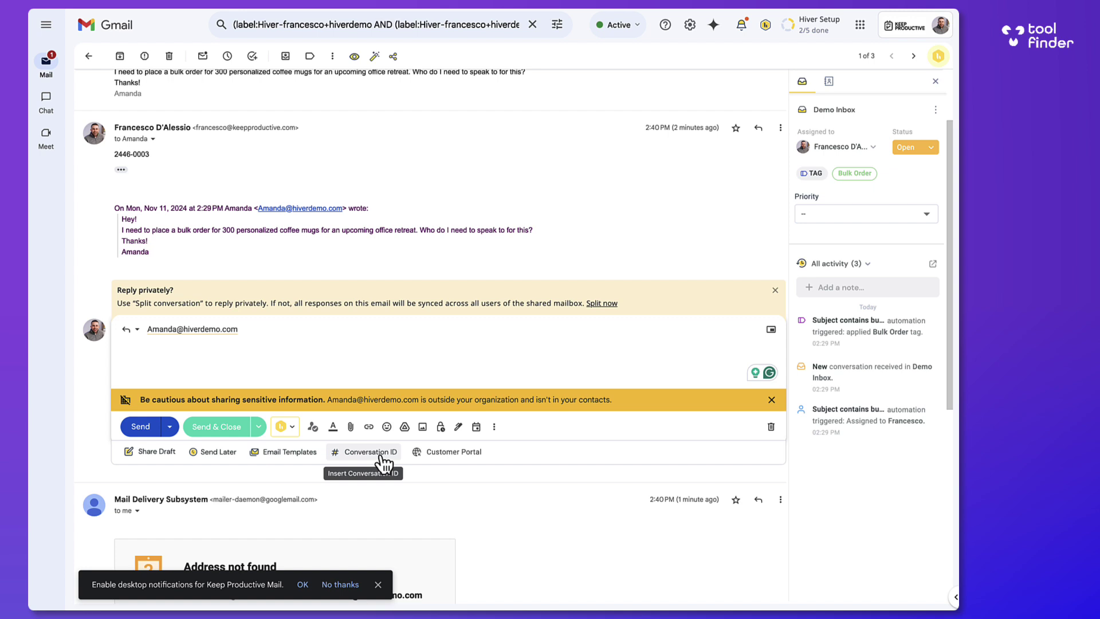
scroll(386, 281, up, 2)
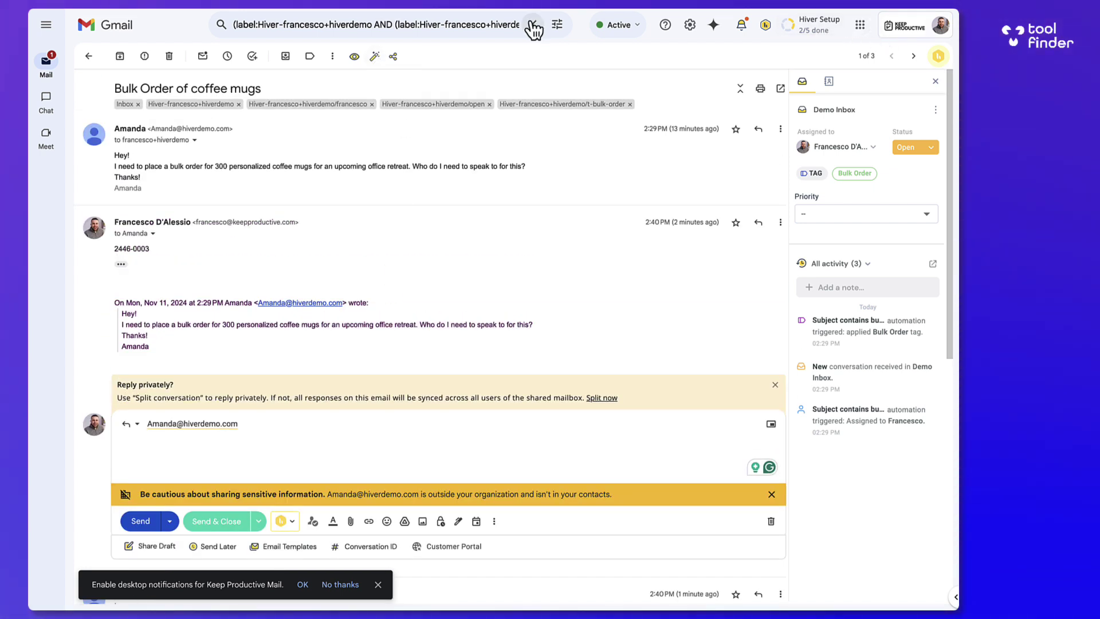
Preview the conversation's AI summary and sharing options, closing each.
click(376, 56)
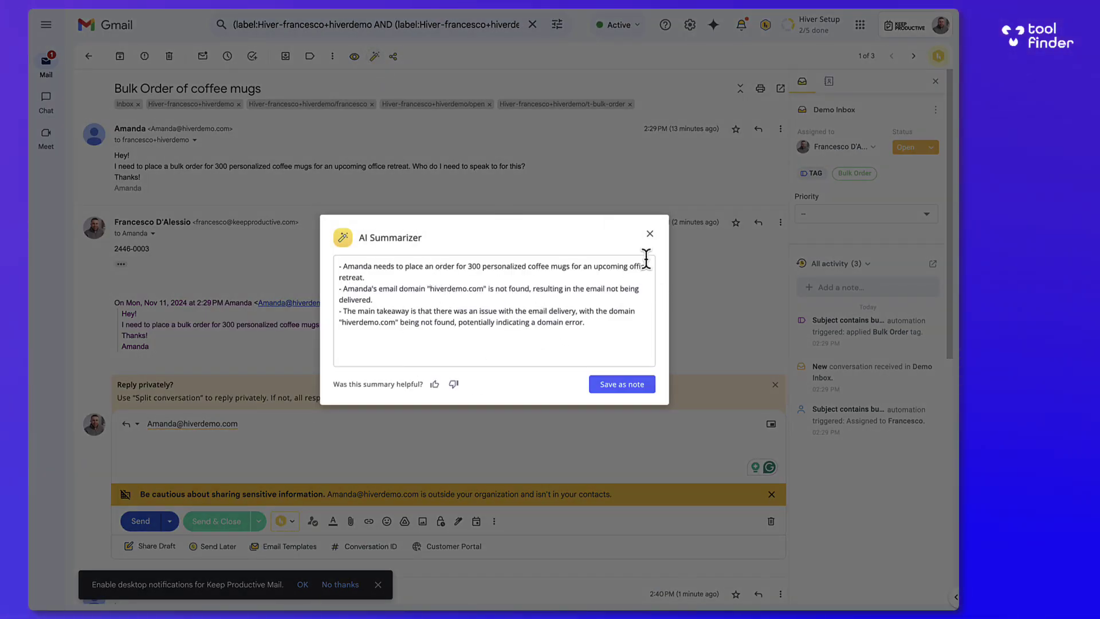
click(649, 234)
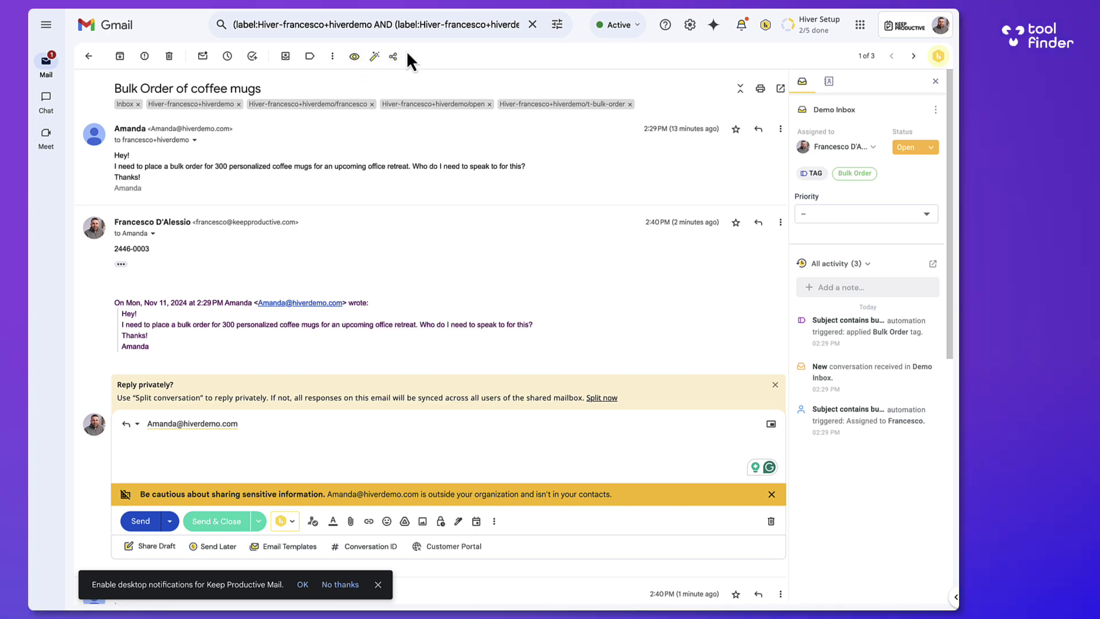
click(393, 56)
click(630, 170)
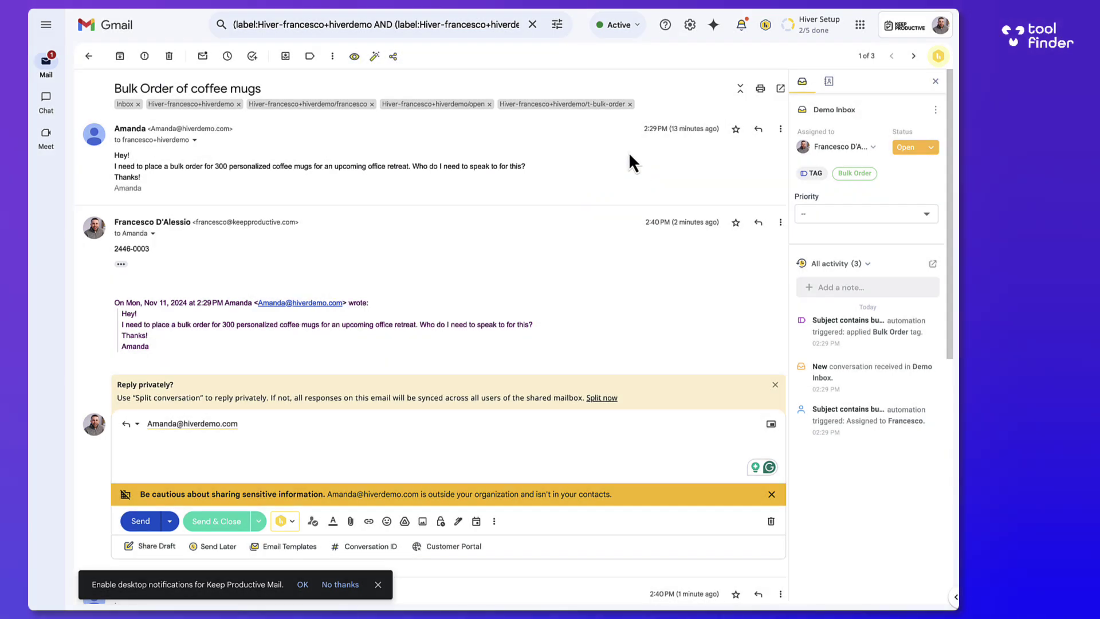
Dismiss the setup checklist and open the Admin Panel from the Hiver account menu.
click(859, 25)
click(831, 26)
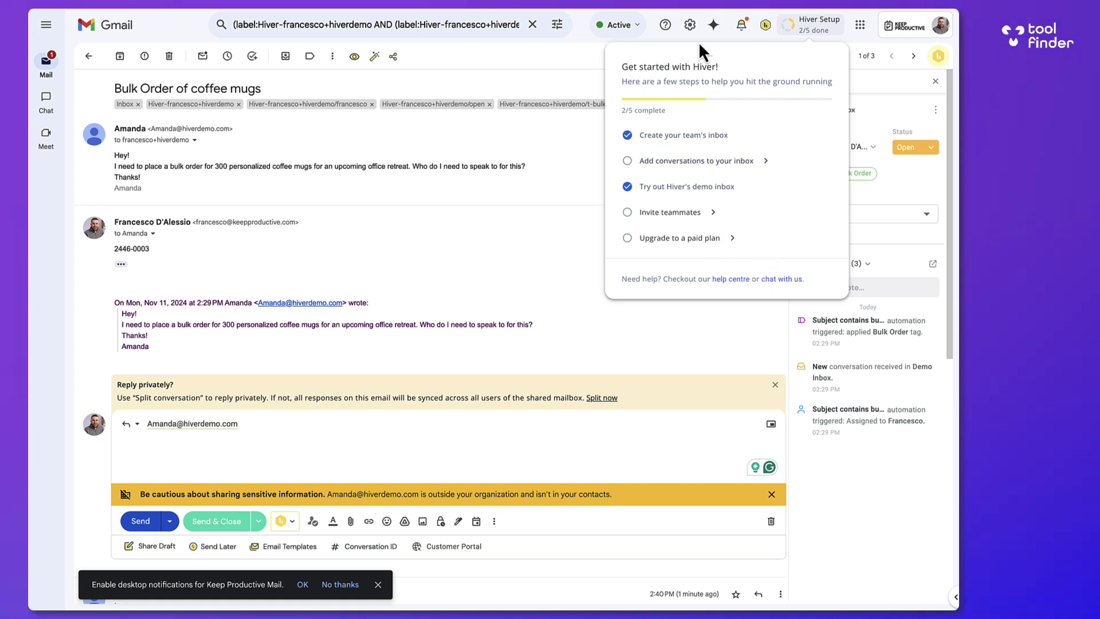
click(764, 26)
click(764, 27)
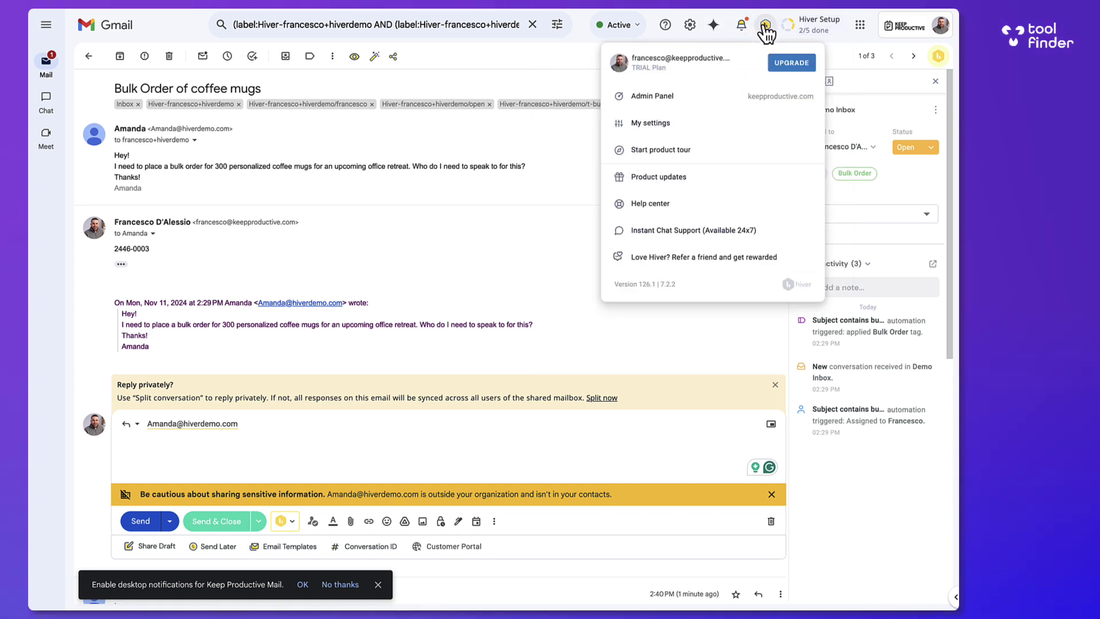
click(672, 102)
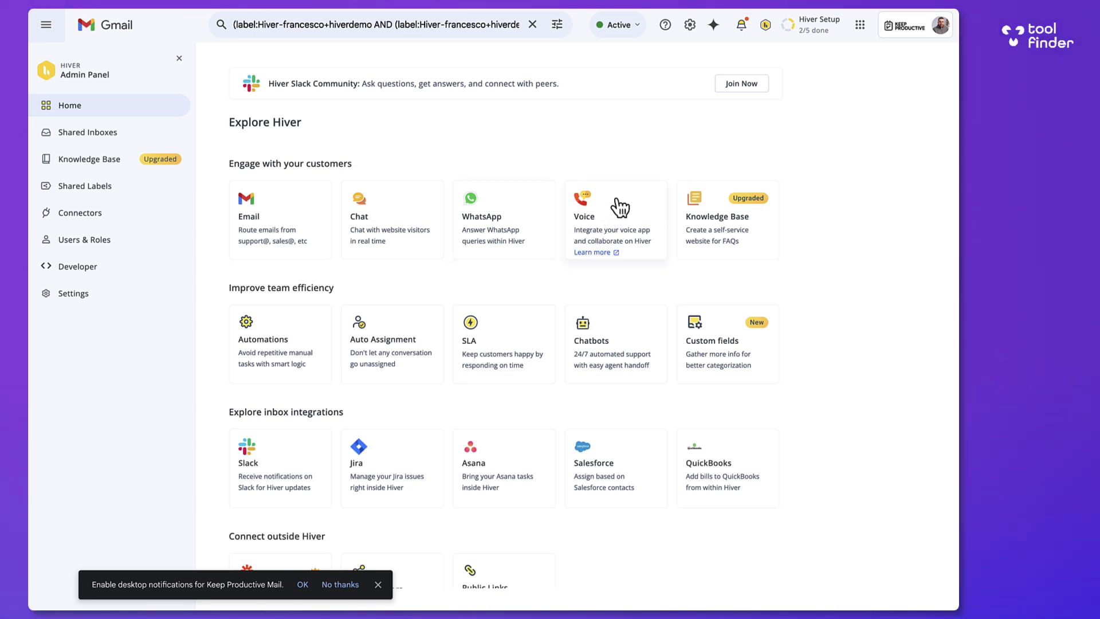
Open the Knowledge Base card on the Explore Hiver home page.
click(706, 226)
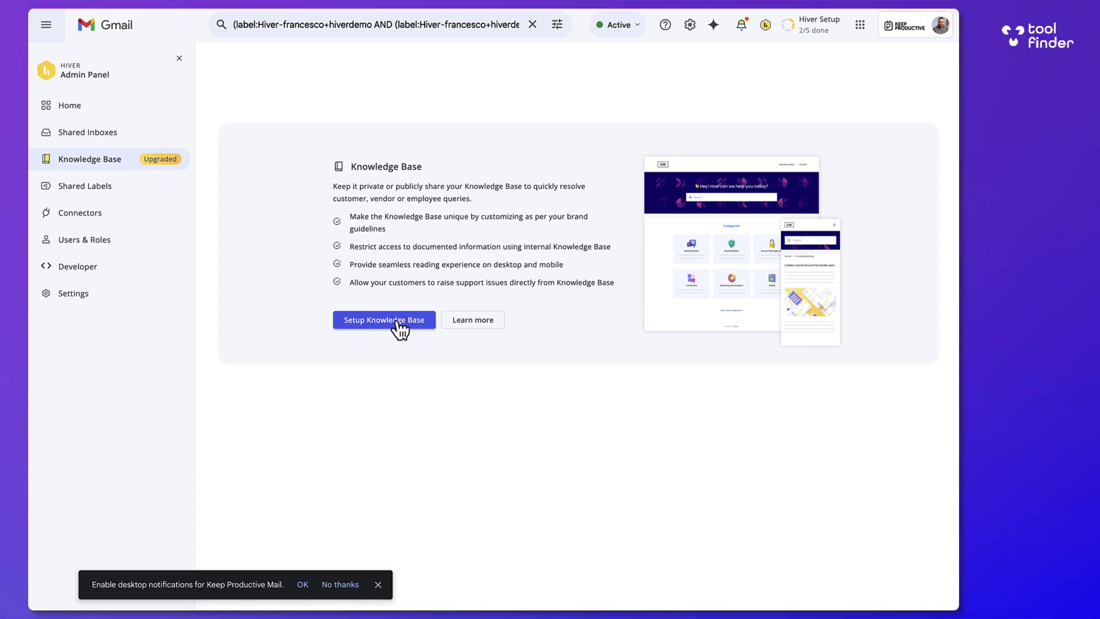
Open Setup Knowledge Base and its Learn more help page.
click(397, 323)
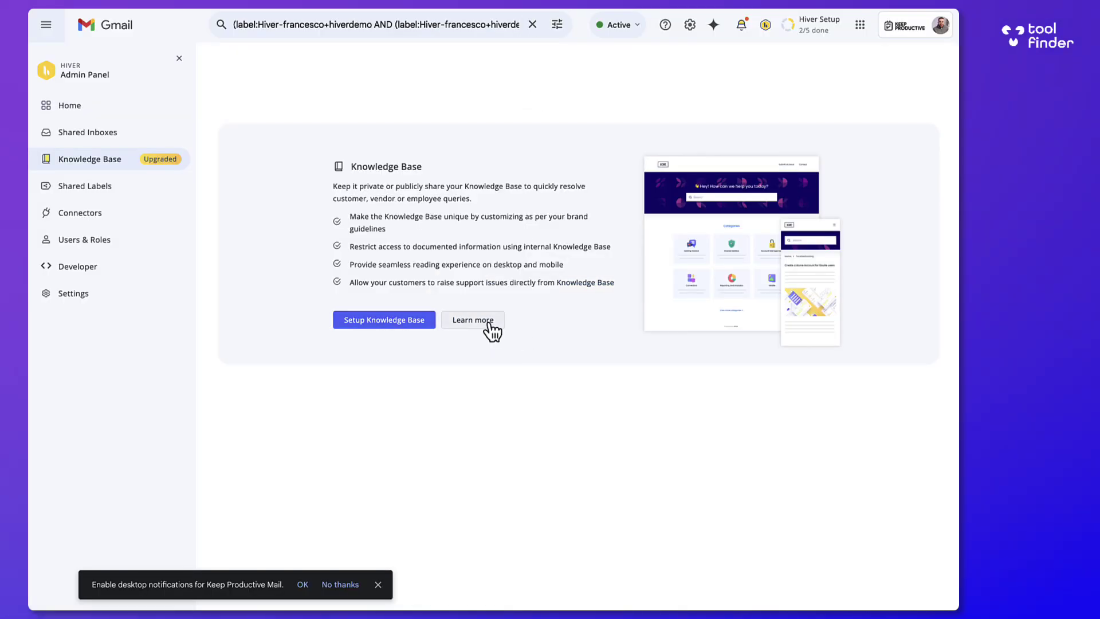
click(475, 321)
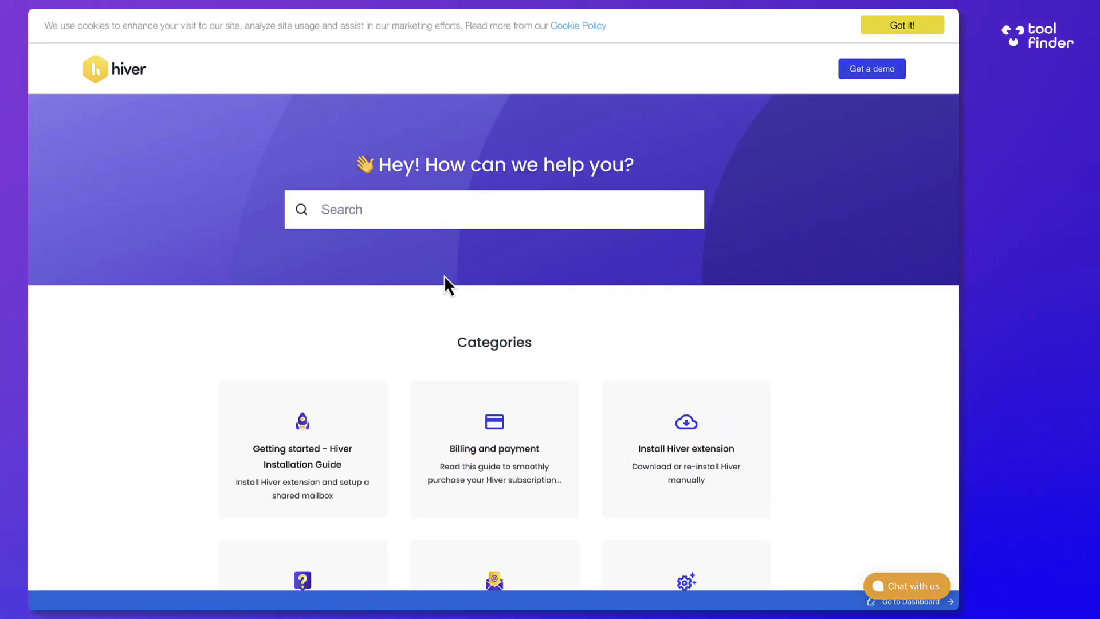
scroll(445, 275, down, 3)
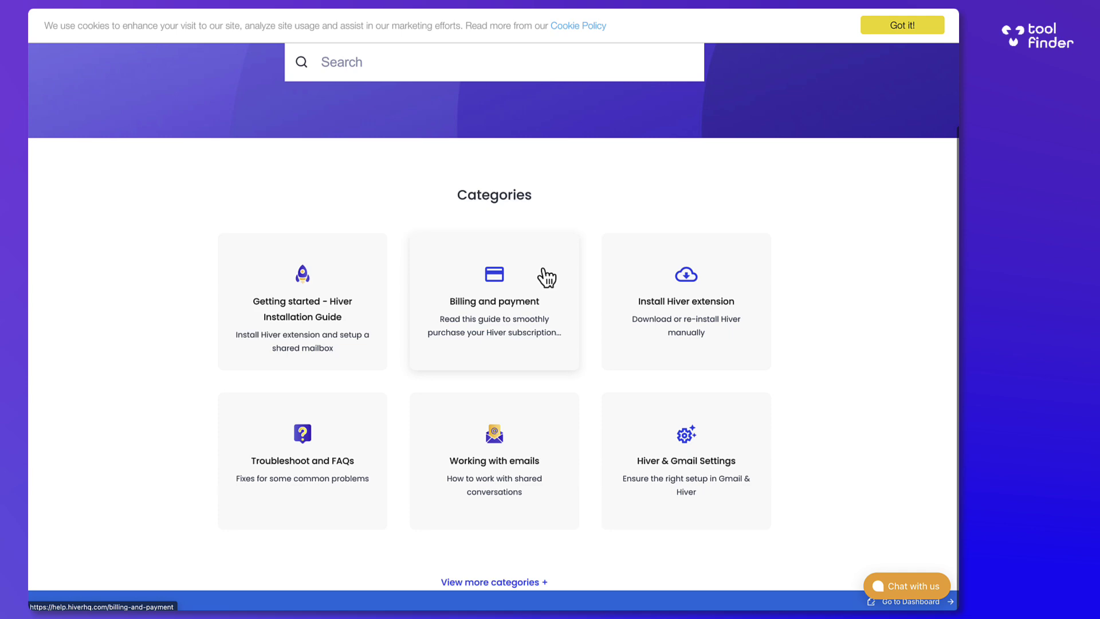
scroll(476, 229, up, 3)
Search the help centre articles for 'billing'.
click(442, 221)
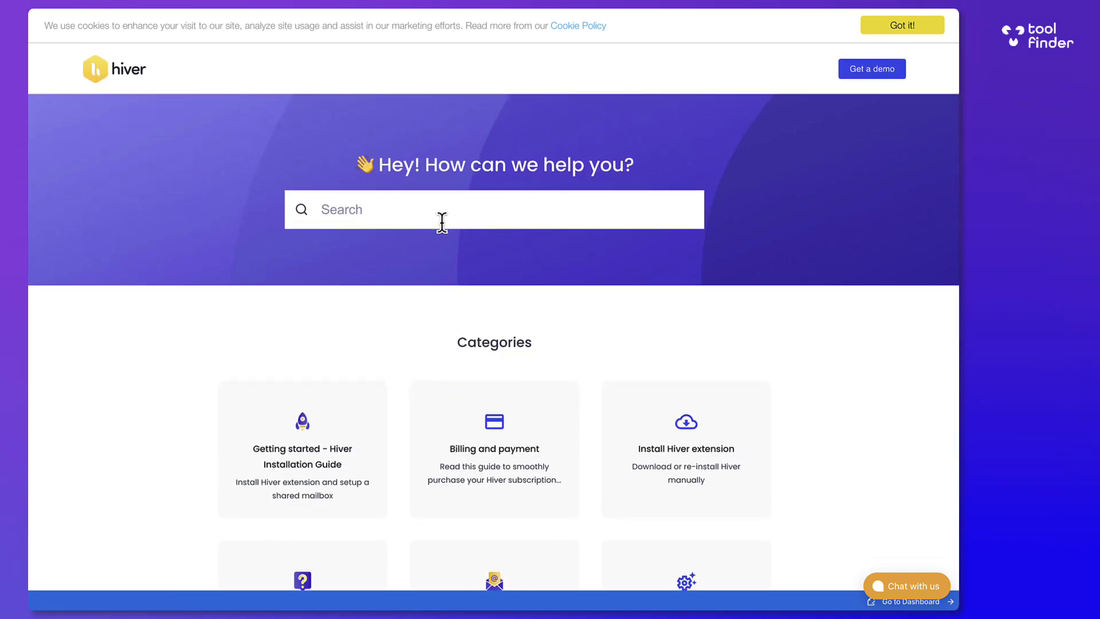
text(billing)
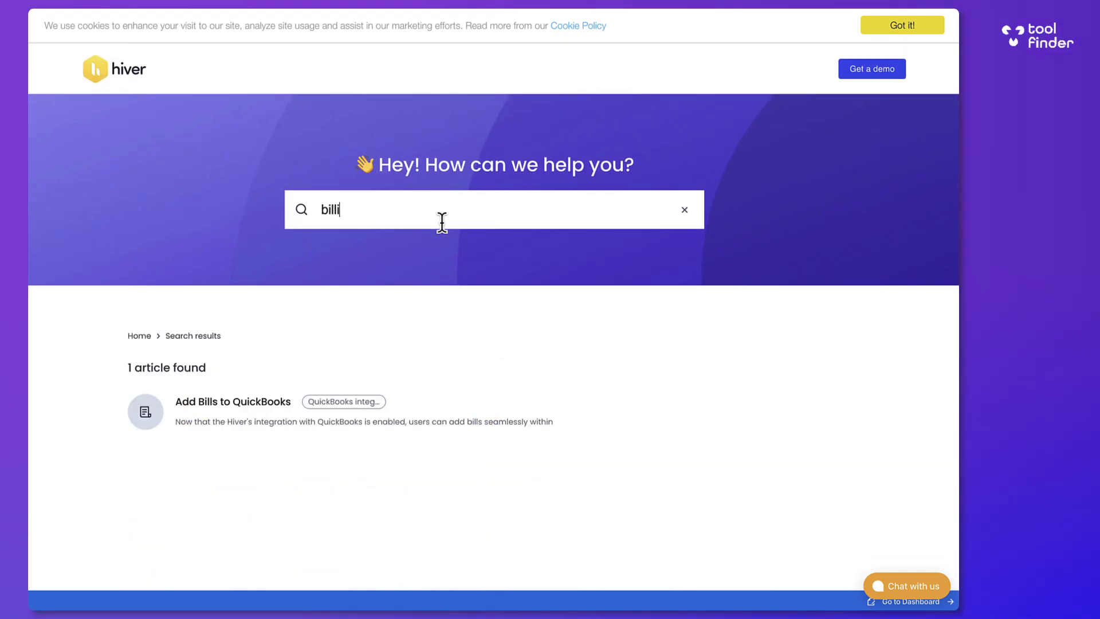
scroll(310, 287, down, 3)
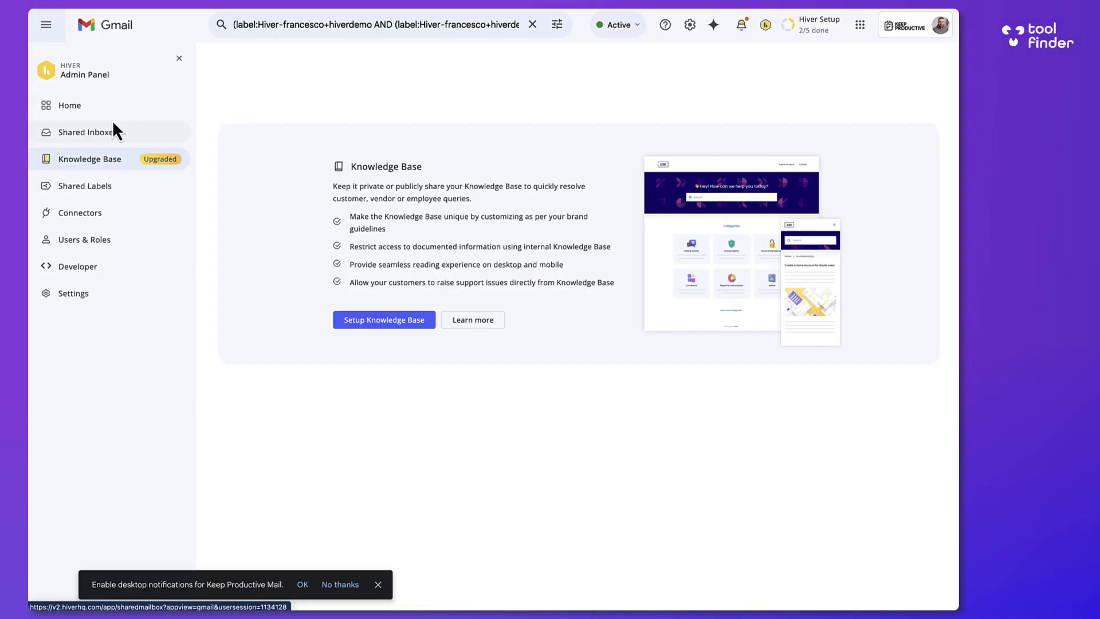
View the shared inboxes list, then check the Automations card on the Admin Panel home.
click(115, 135)
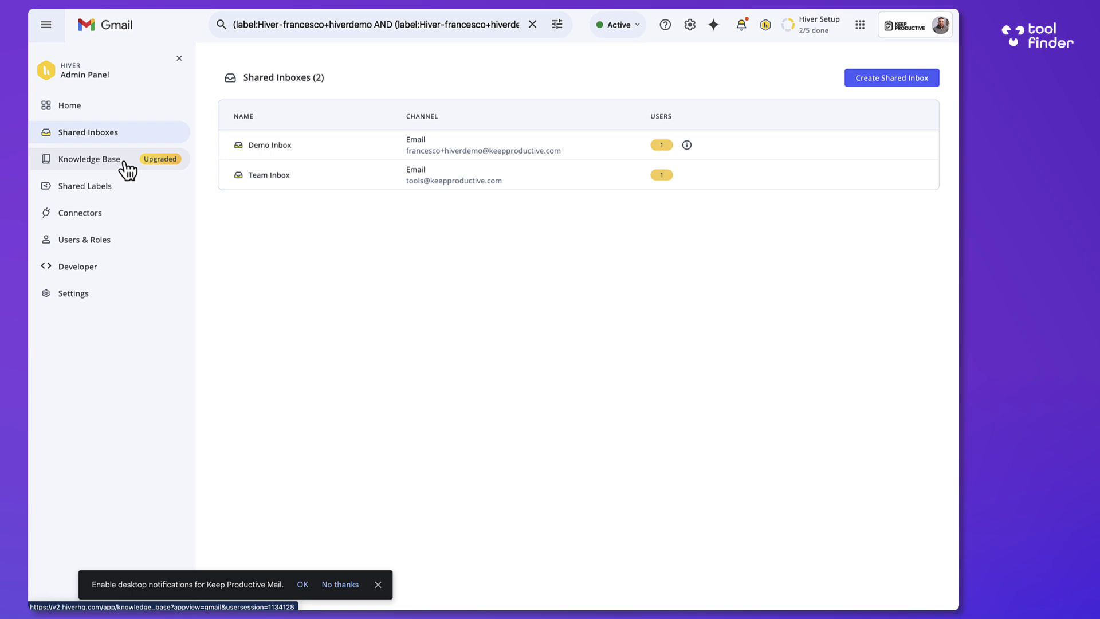
click(119, 108)
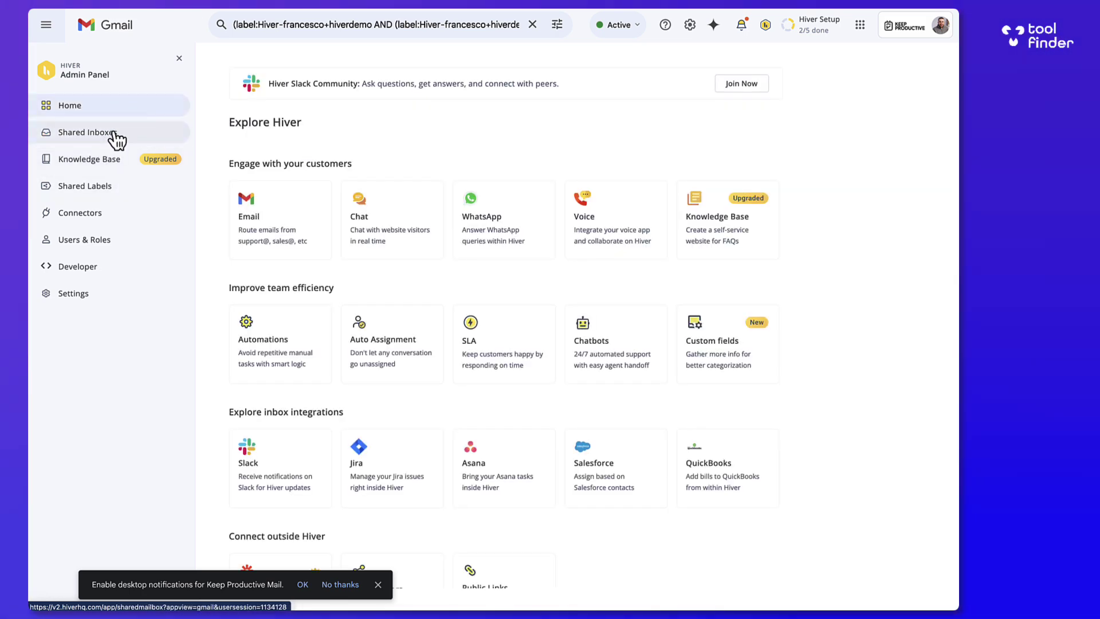
click(296, 346)
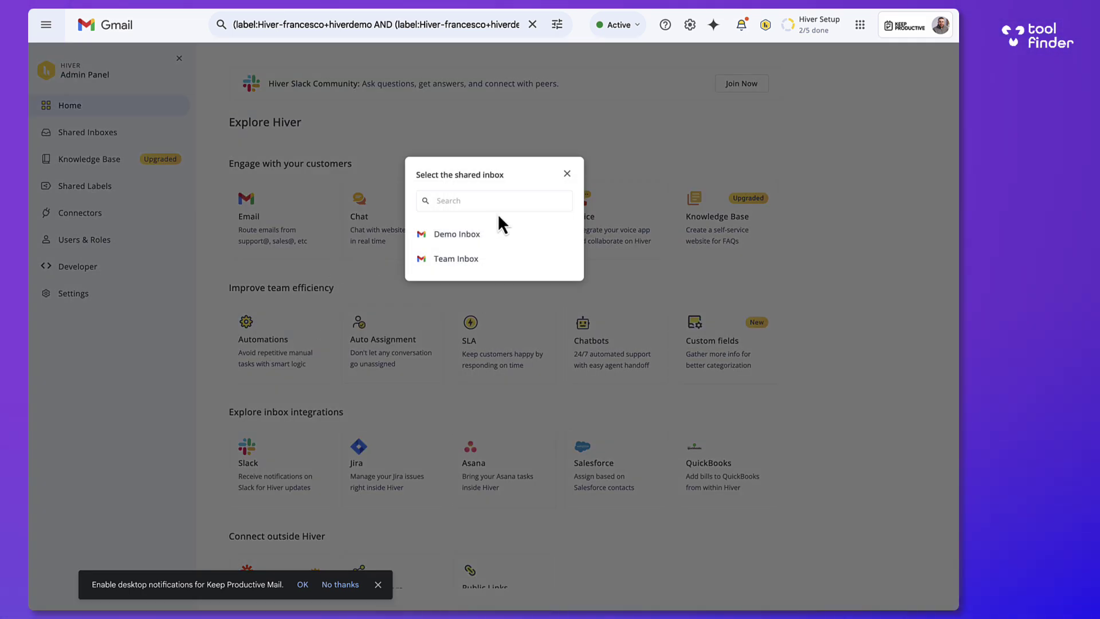
click(565, 173)
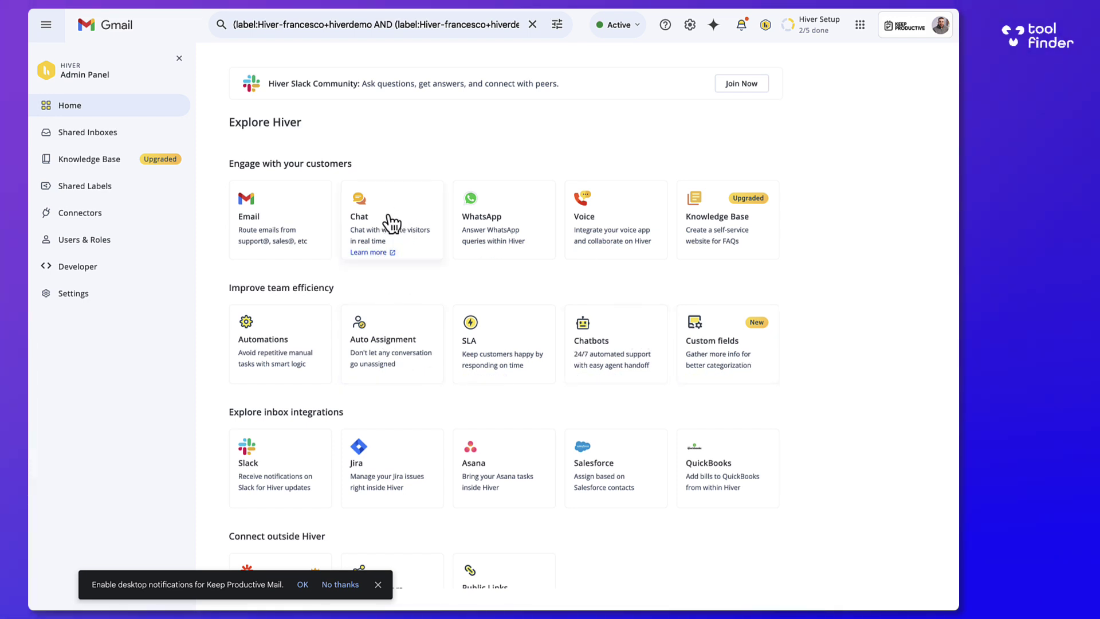
scroll(408, 304, down, 1)
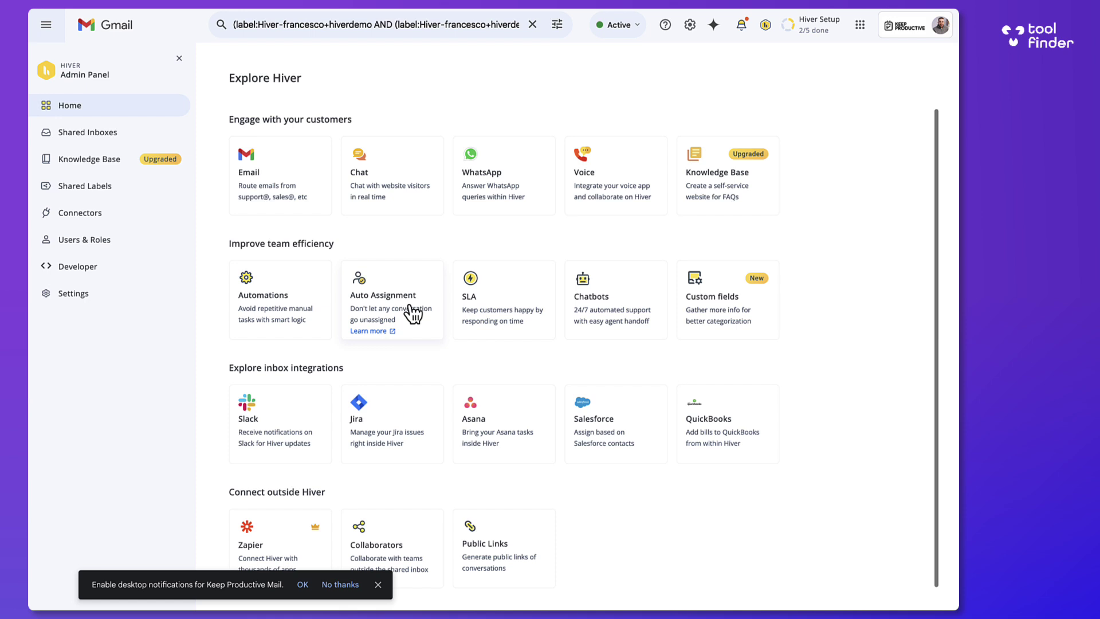
Look through the Connectors, Shared Labels and Knowledge Base pages.
click(117, 218)
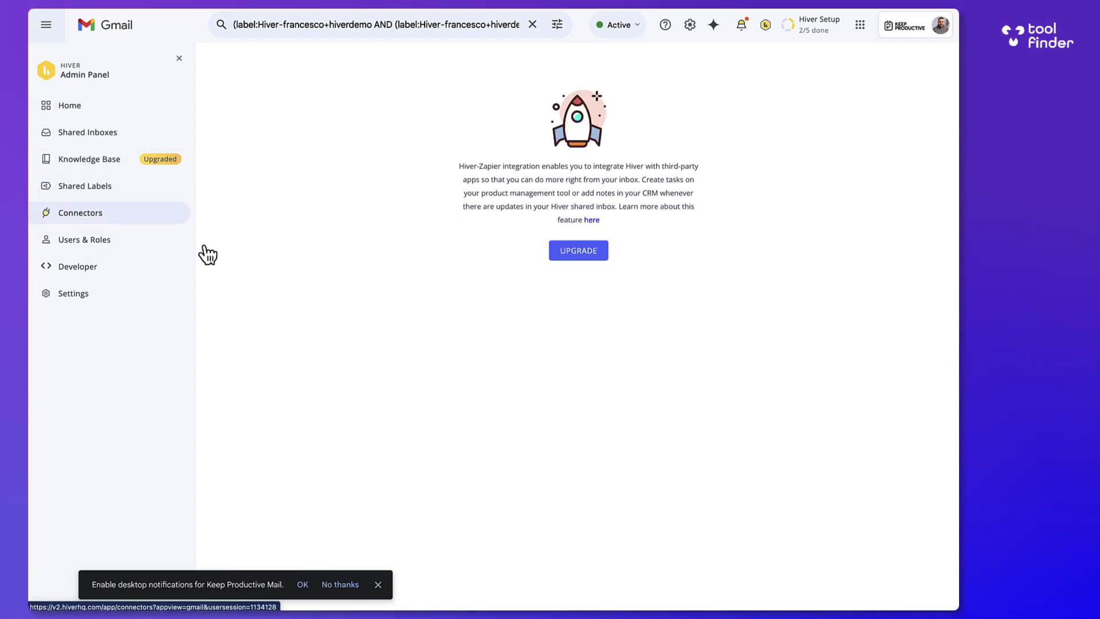
click(101, 186)
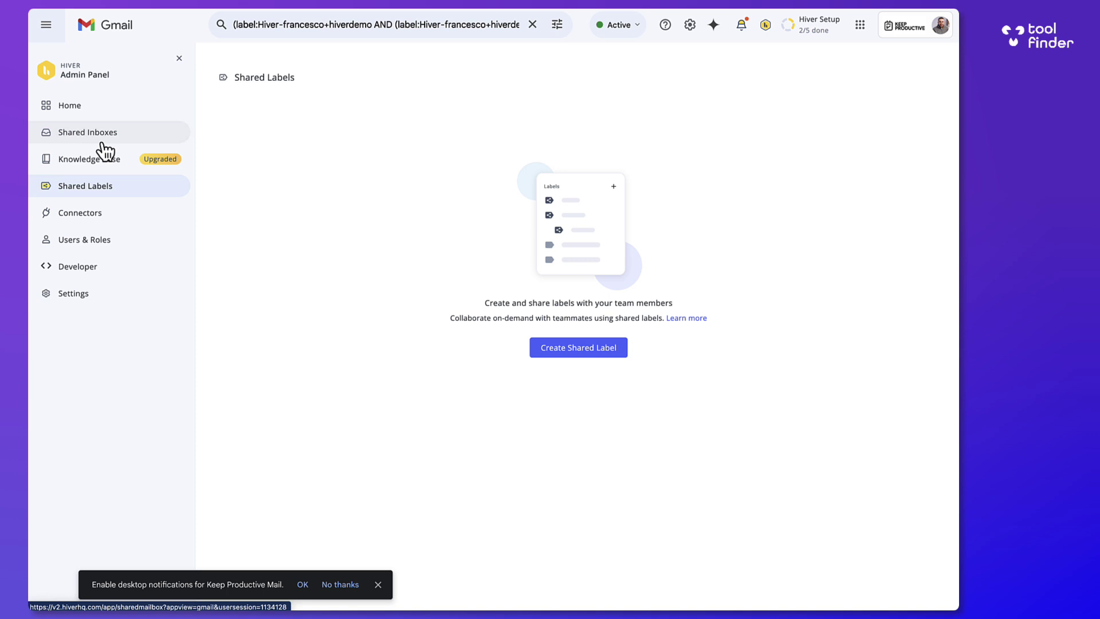
click(106, 160)
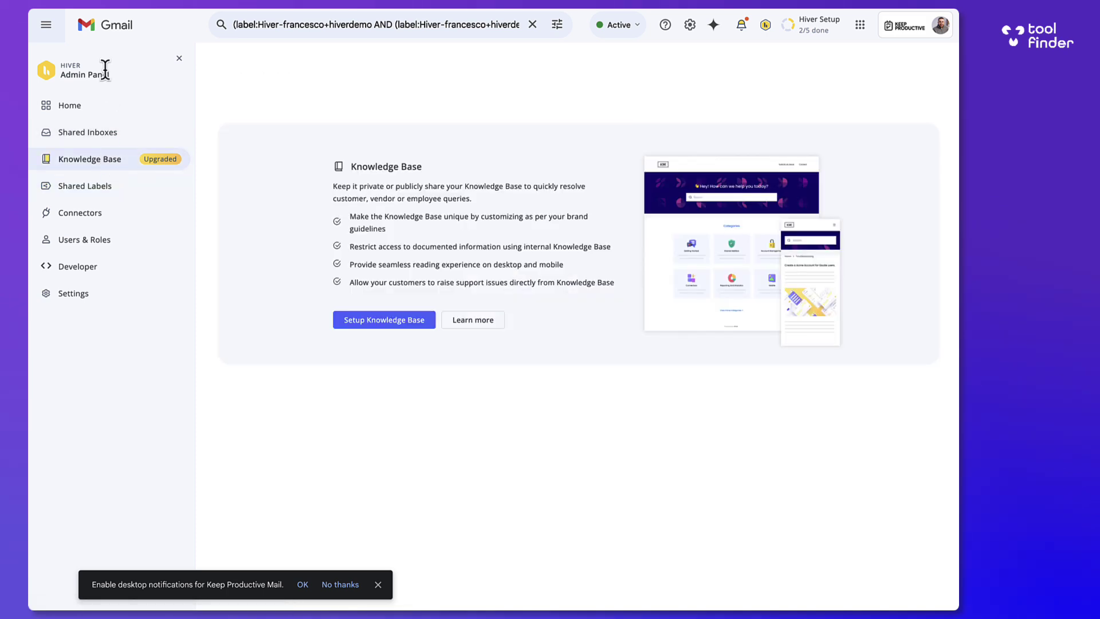
Review account settings, business hour templates and trial details, then return to Explore Hiver home.
click(100, 294)
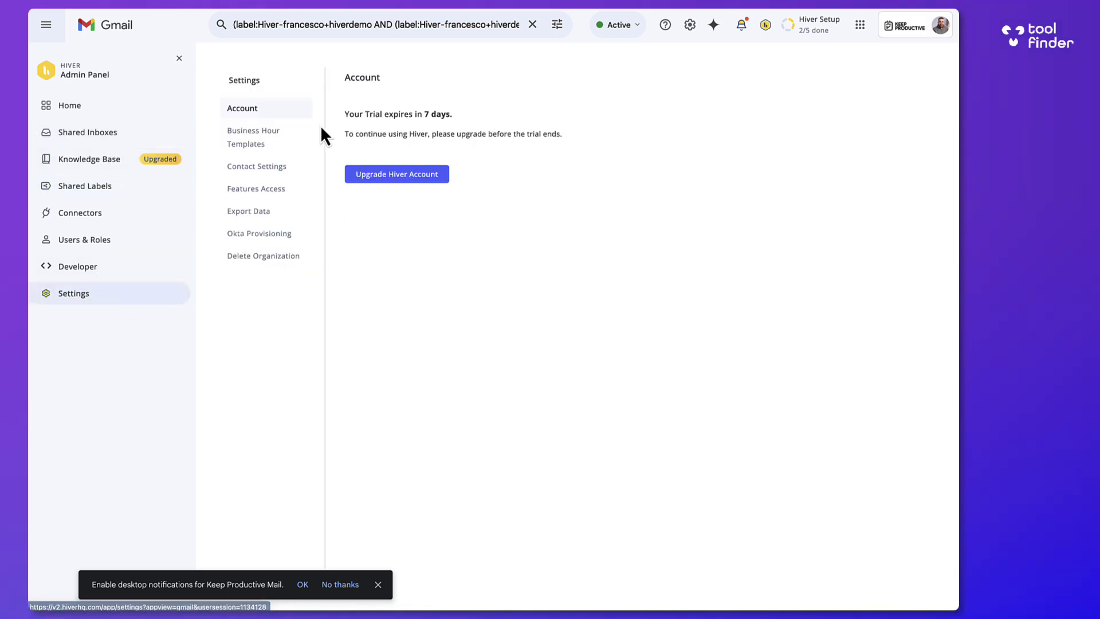
click(283, 135)
click(277, 109)
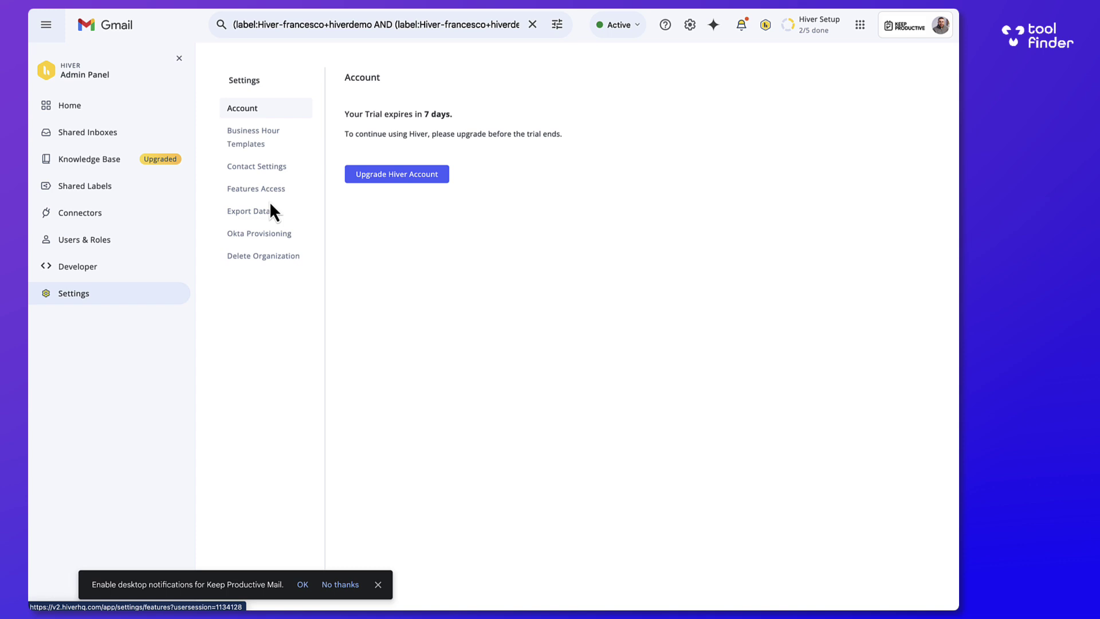
click(98, 107)
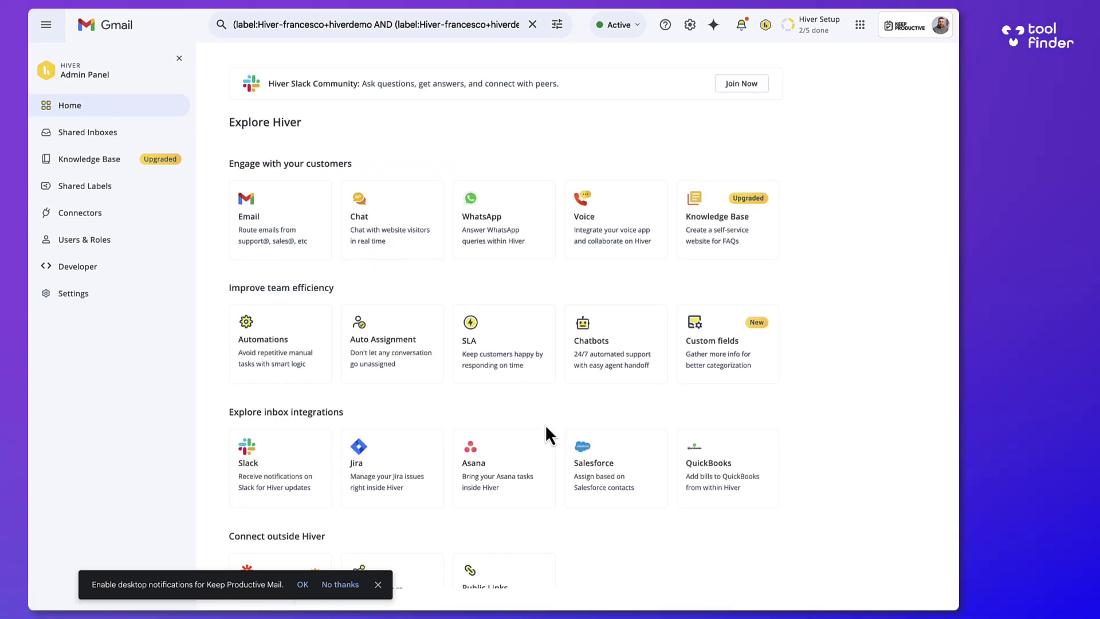
scroll(545, 424, down, 1)
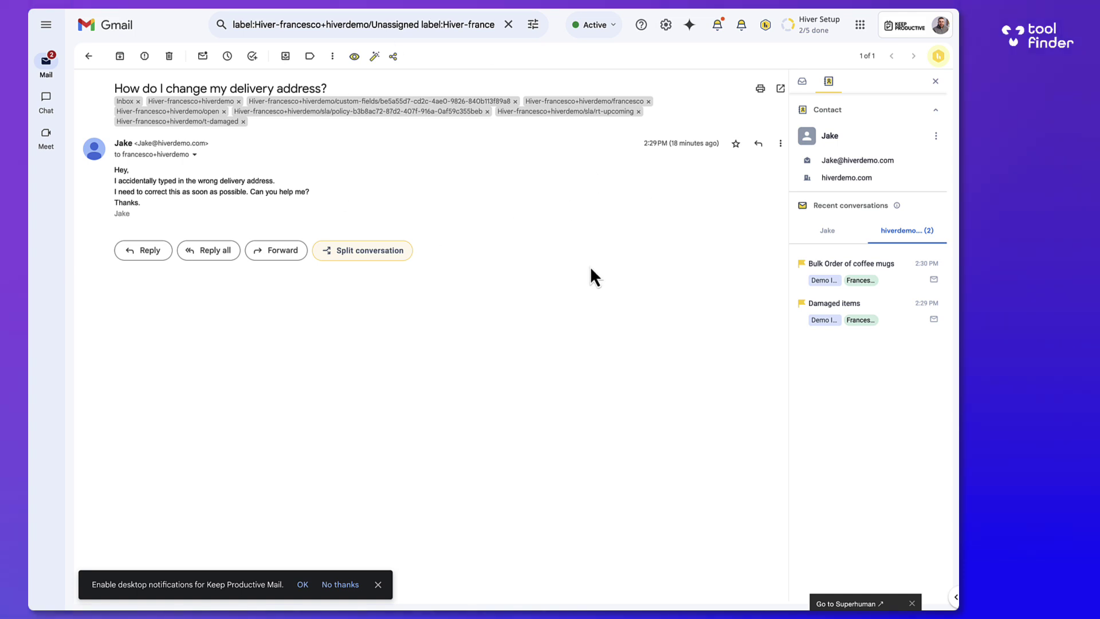
Show the conversation's Demo Inbox details and glance at the Hiver setup checklist.
click(802, 80)
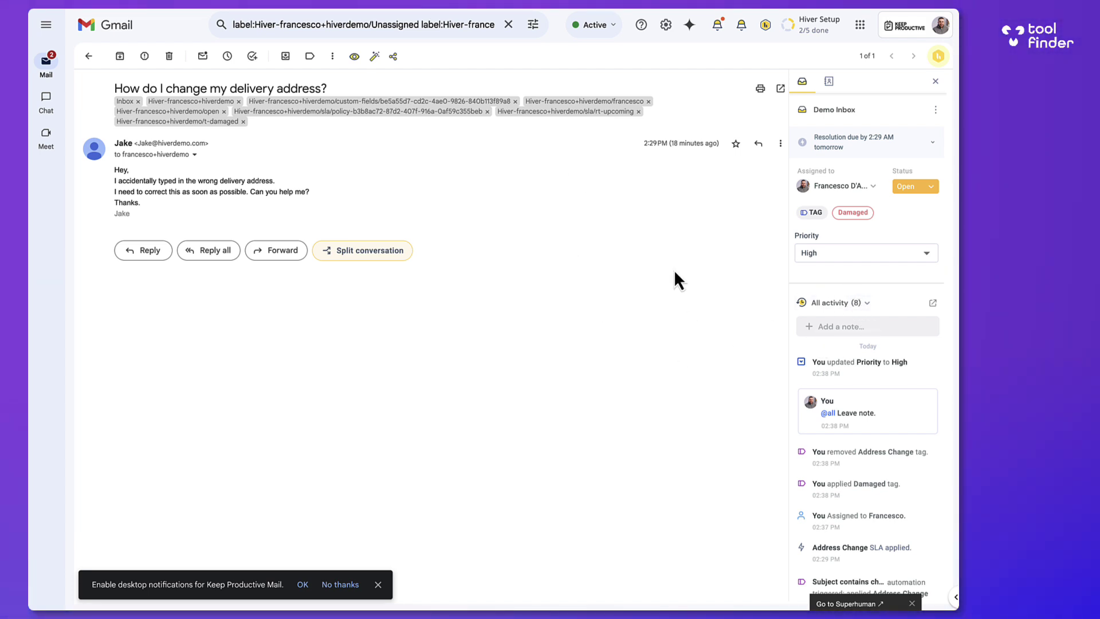
click(812, 24)
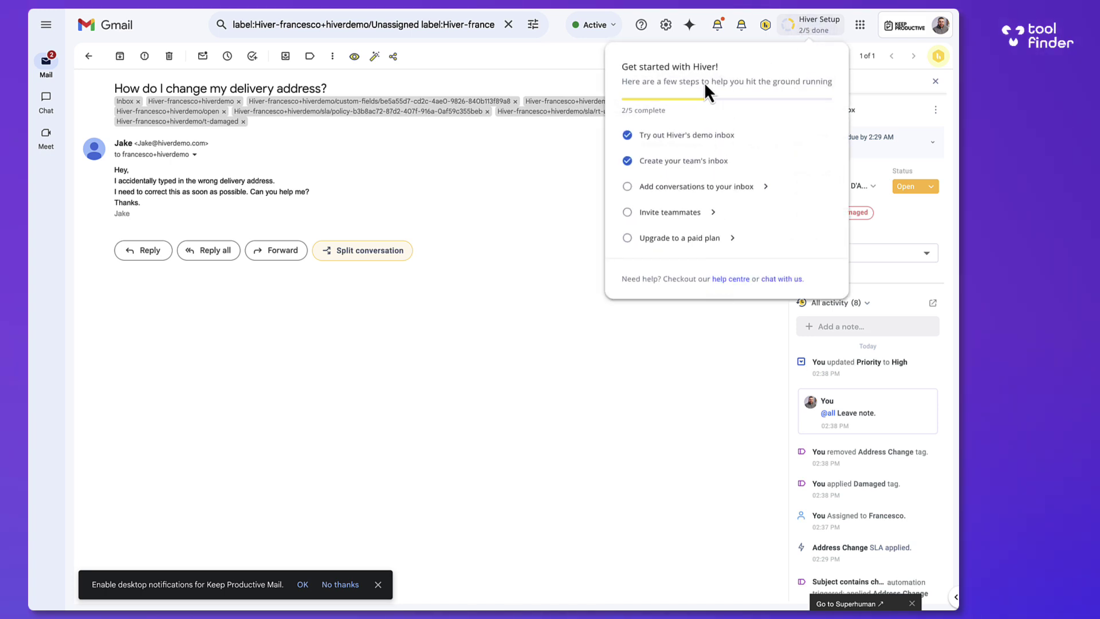
click(552, 310)
Filter notifications to Priority and review the notification settings.
click(721, 29)
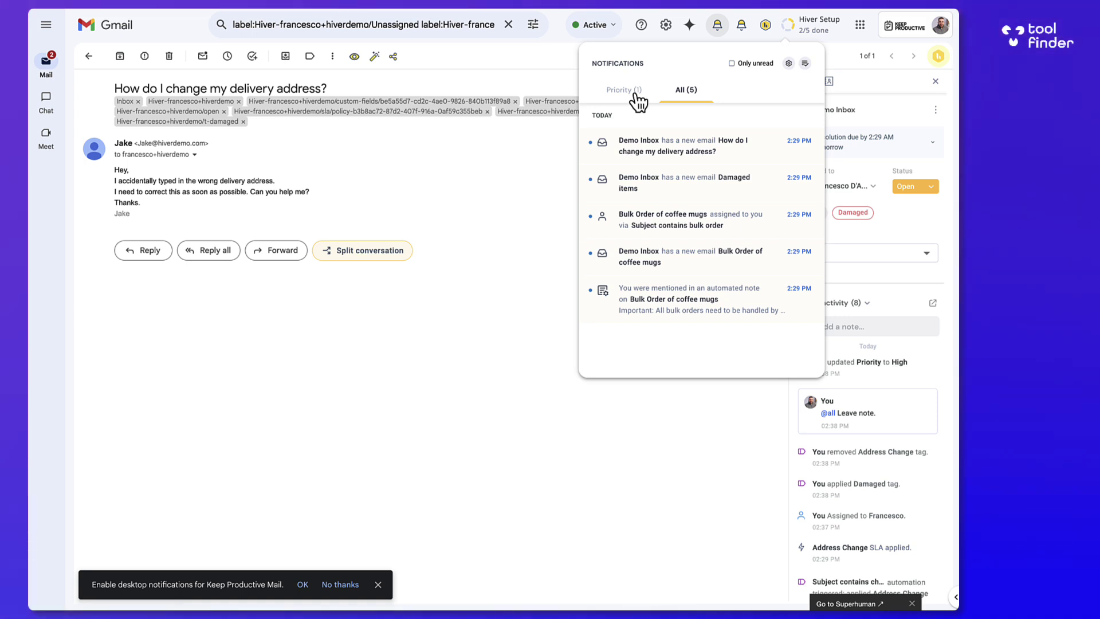
click(636, 97)
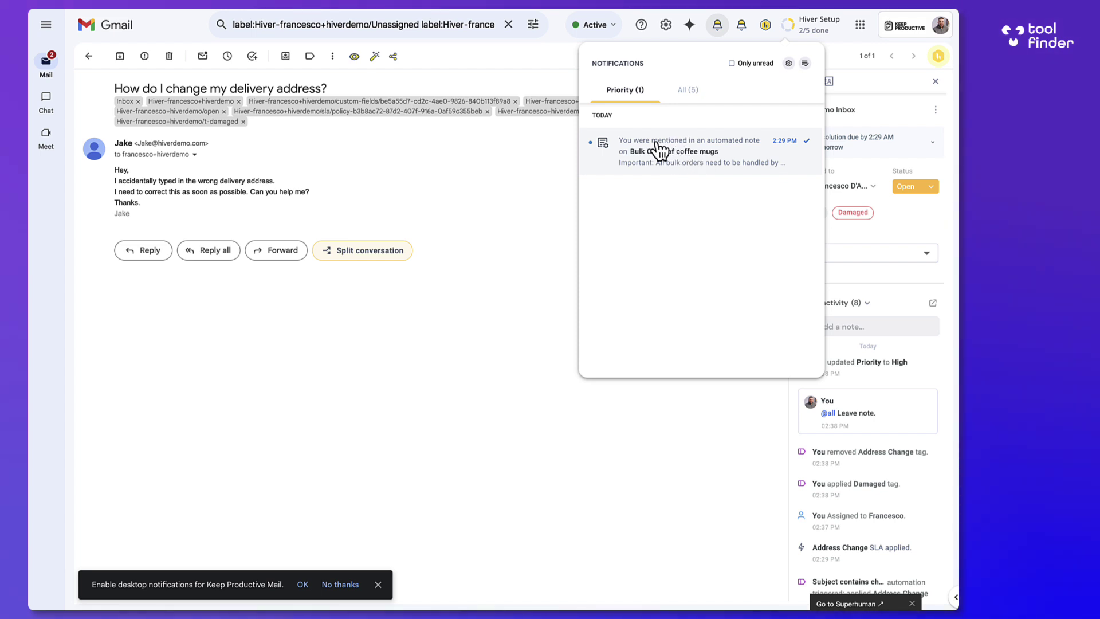
click(789, 64)
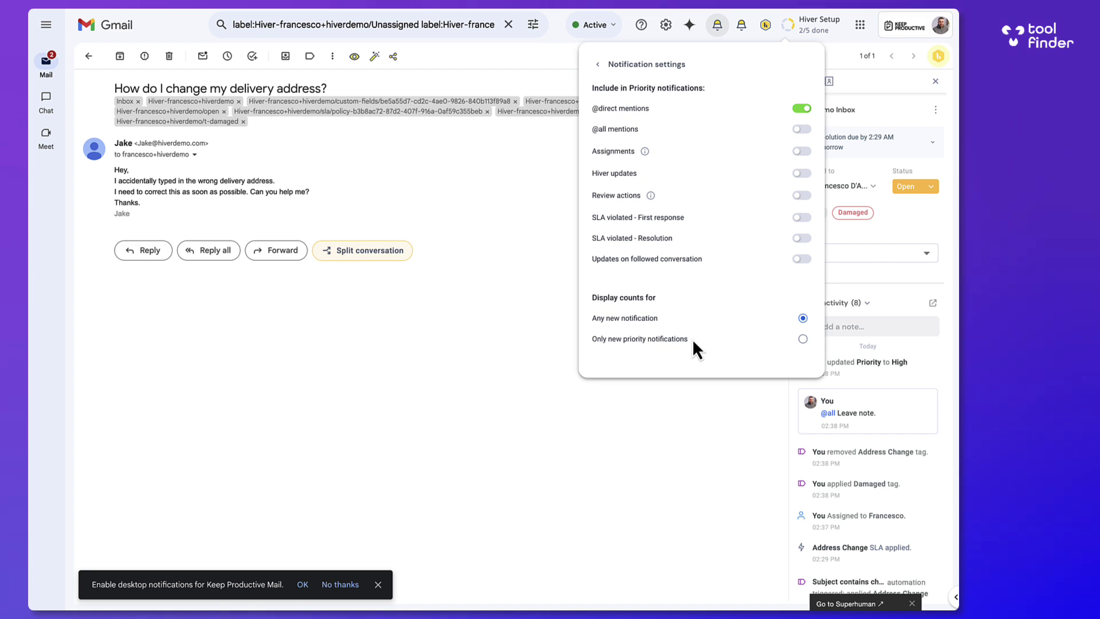
click(524, 259)
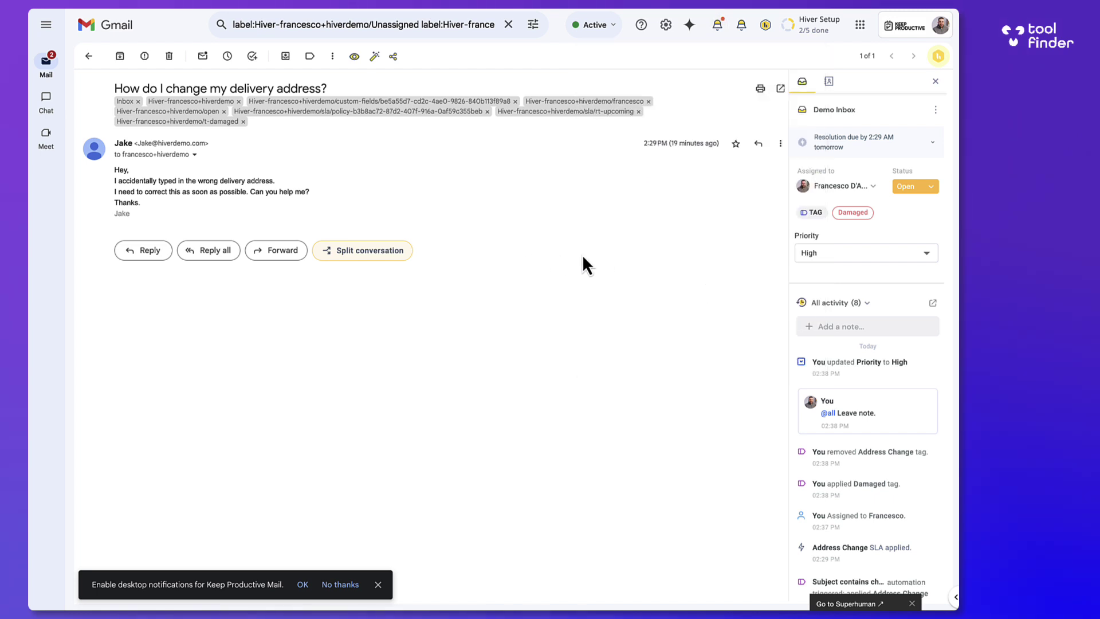